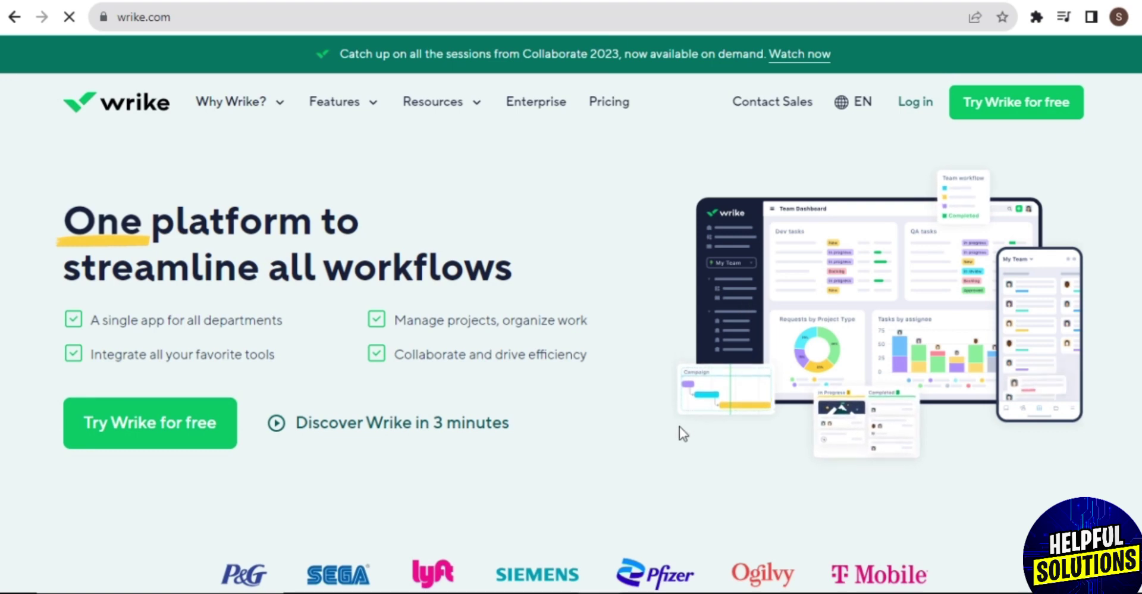
Step: Start the Wrike free trial by submitting an email address
scroll(680, 426, down, 3)
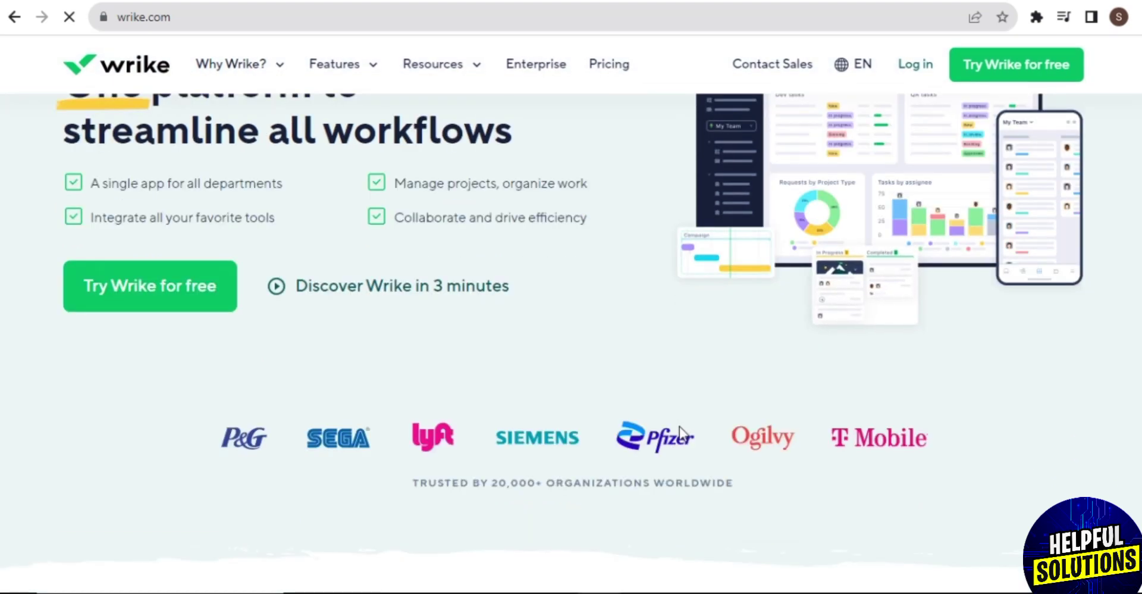
scroll(679, 428, down, 3)
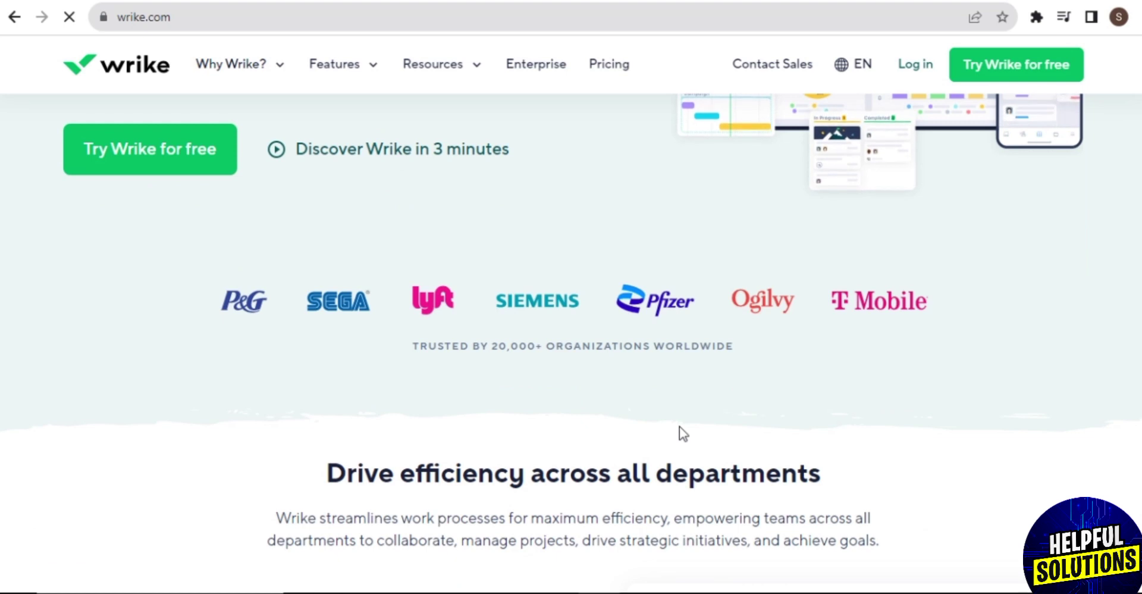
scroll(680, 426, down, 1)
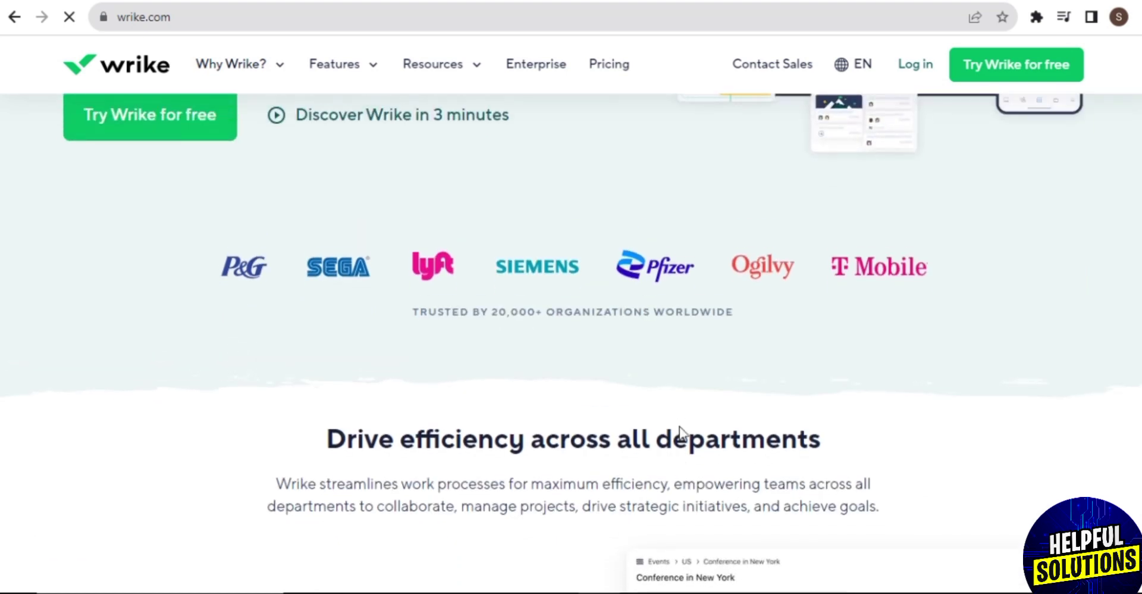
scroll(680, 429, up, 7)
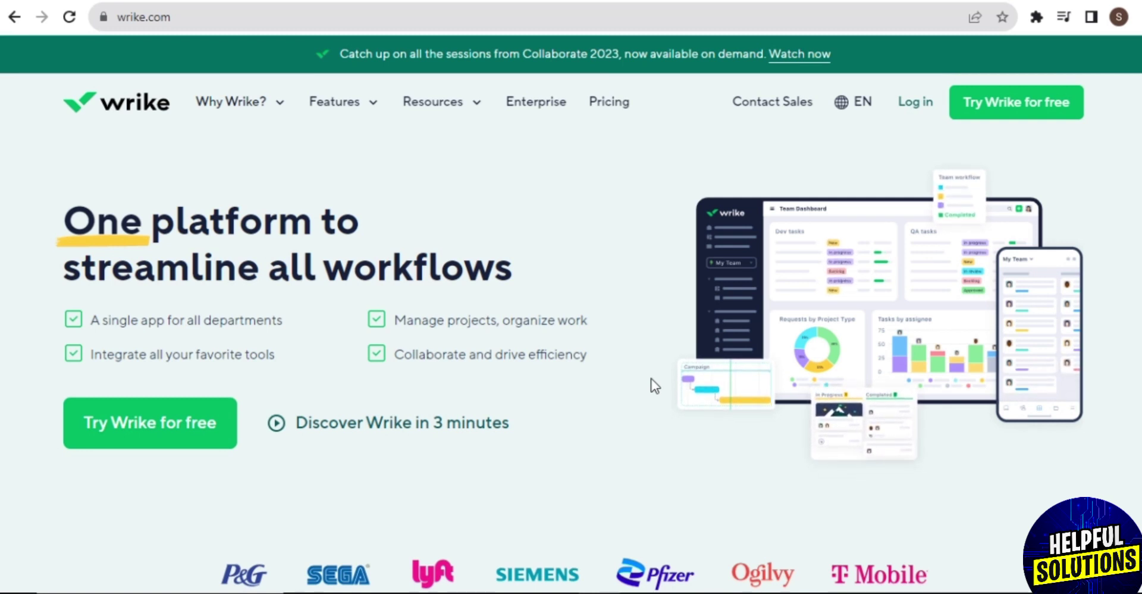
click(200, 436)
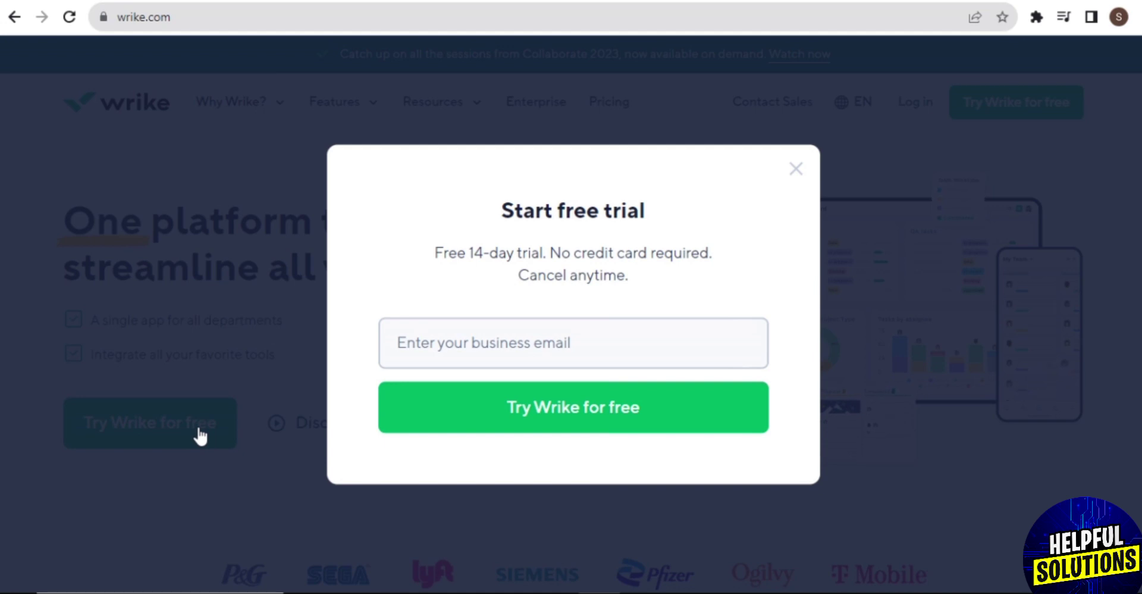
click(690, 403)
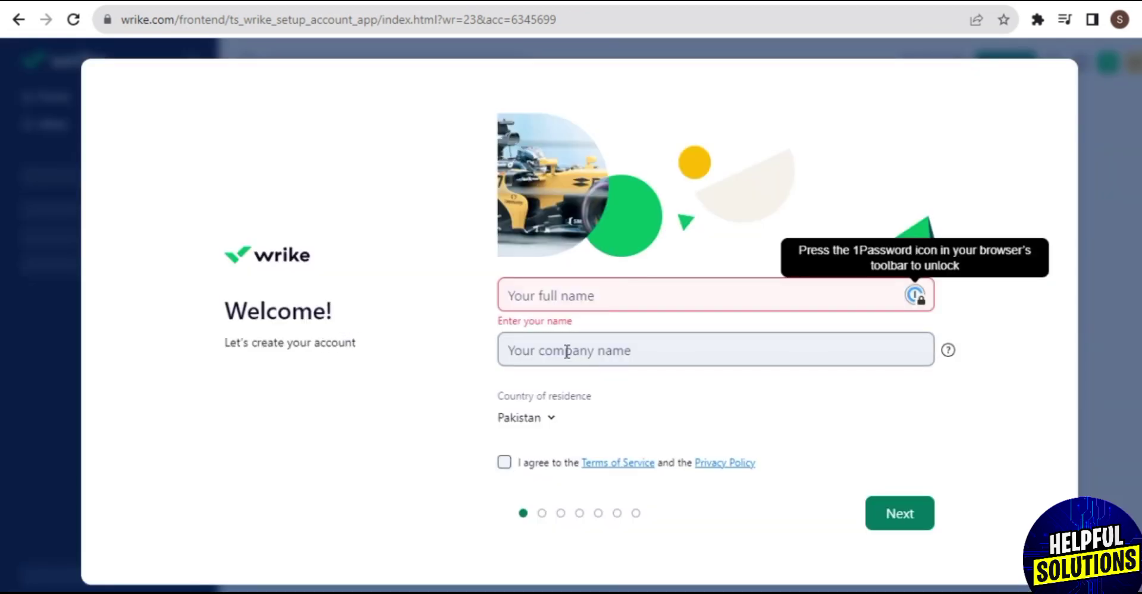
Step: Fill in the full name and company name 'online seller'
click(600, 303)
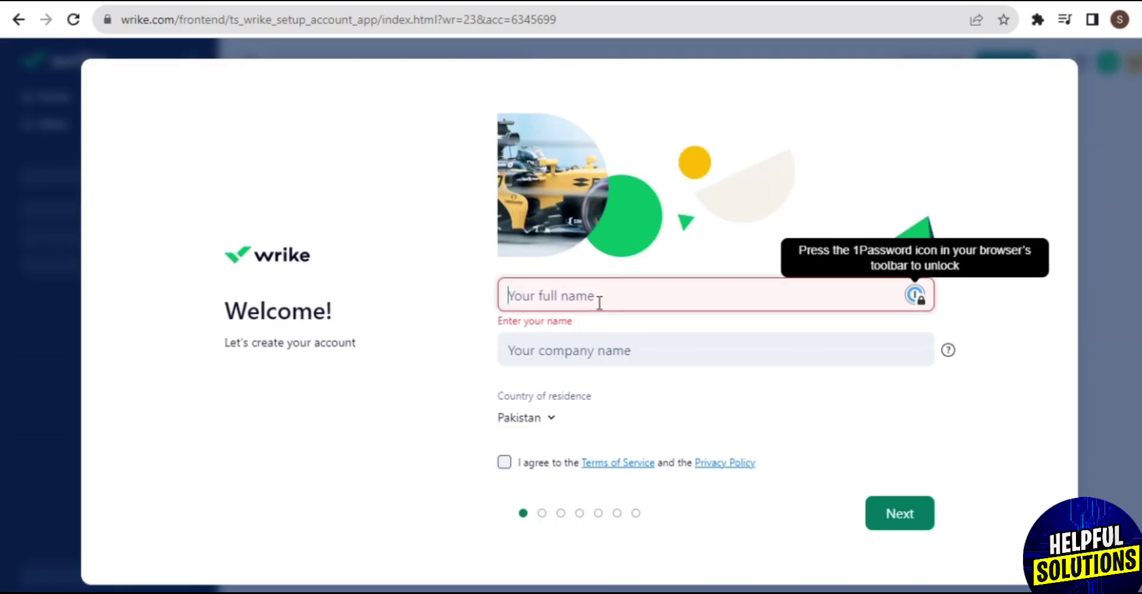
click(577, 338)
click(601, 292)
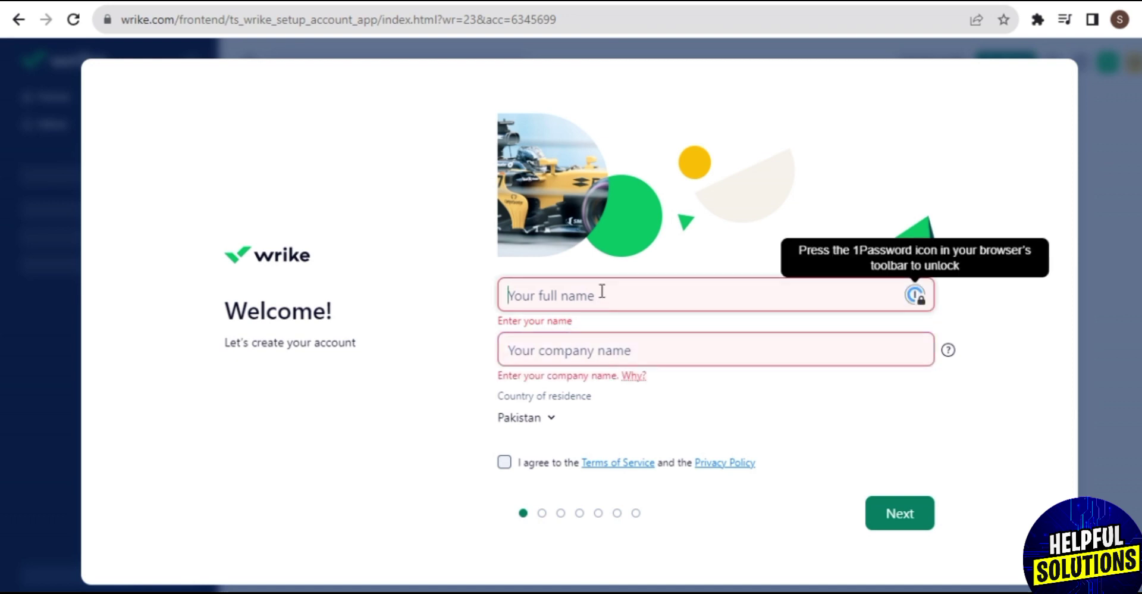
text(s)
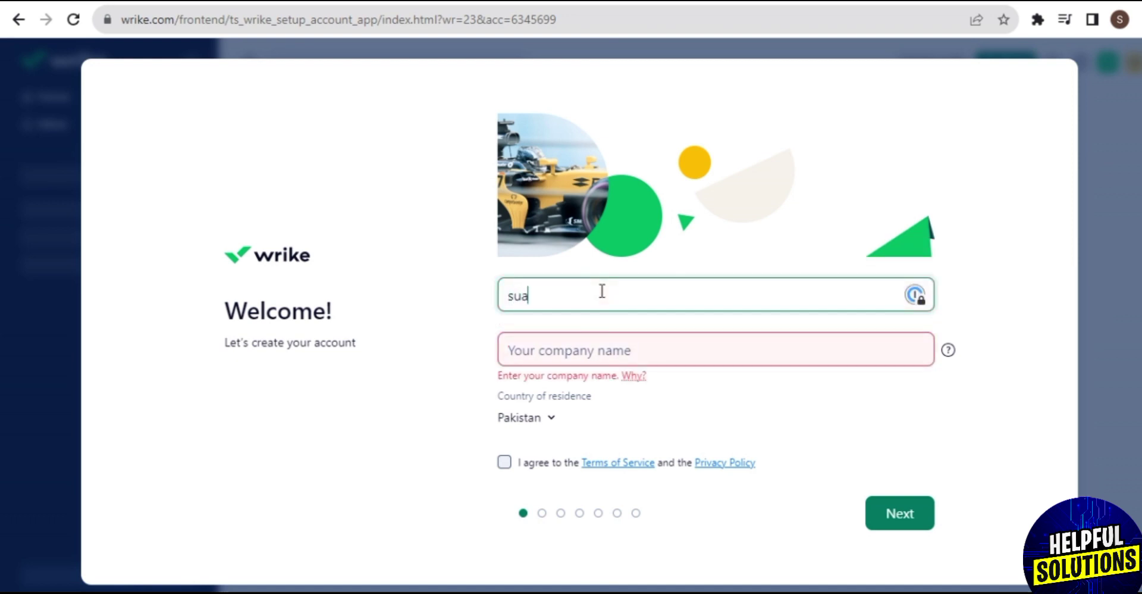
text(umai)
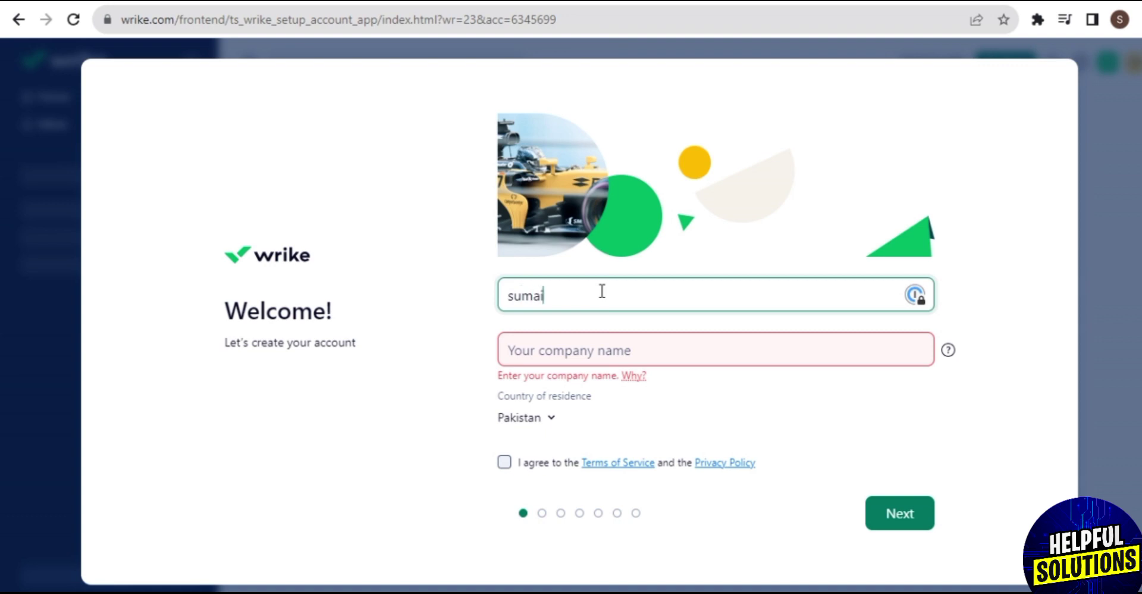
text(raniaz)
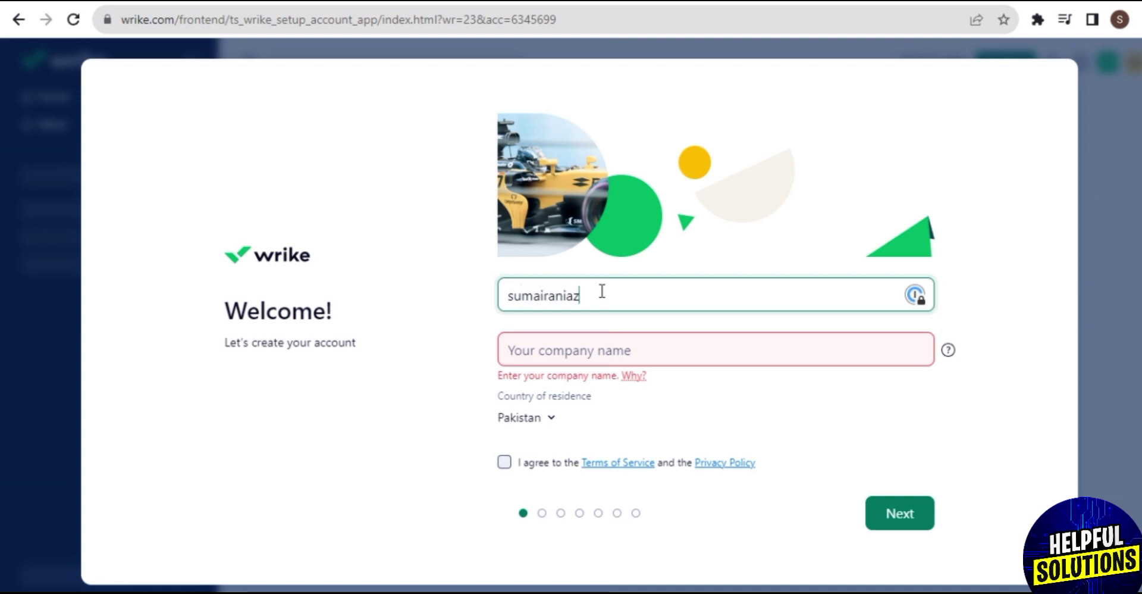
click(587, 350)
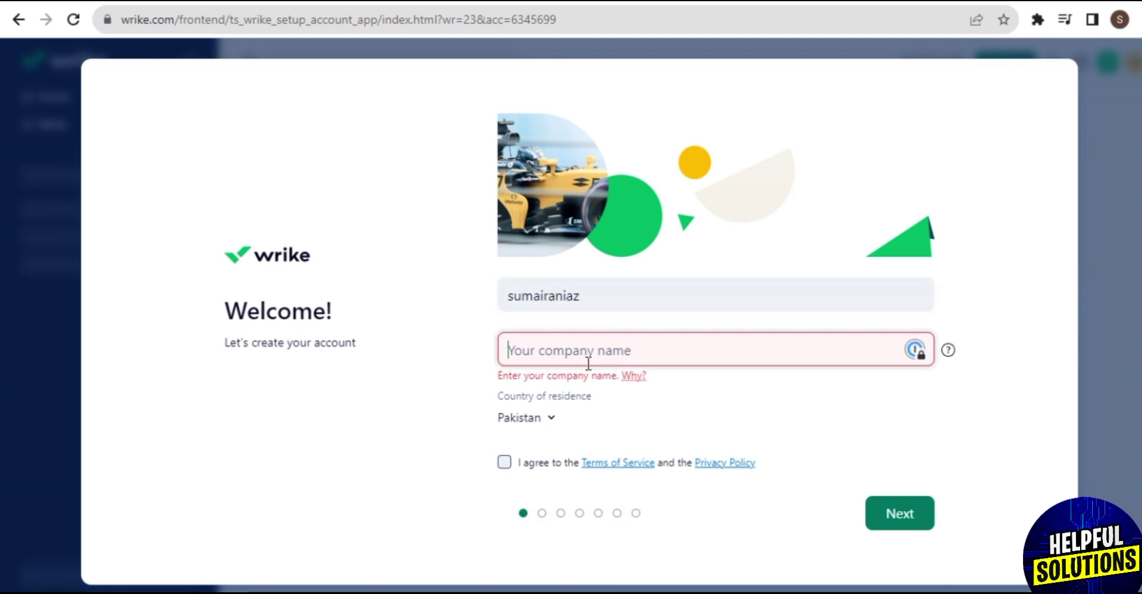
text(online seller)
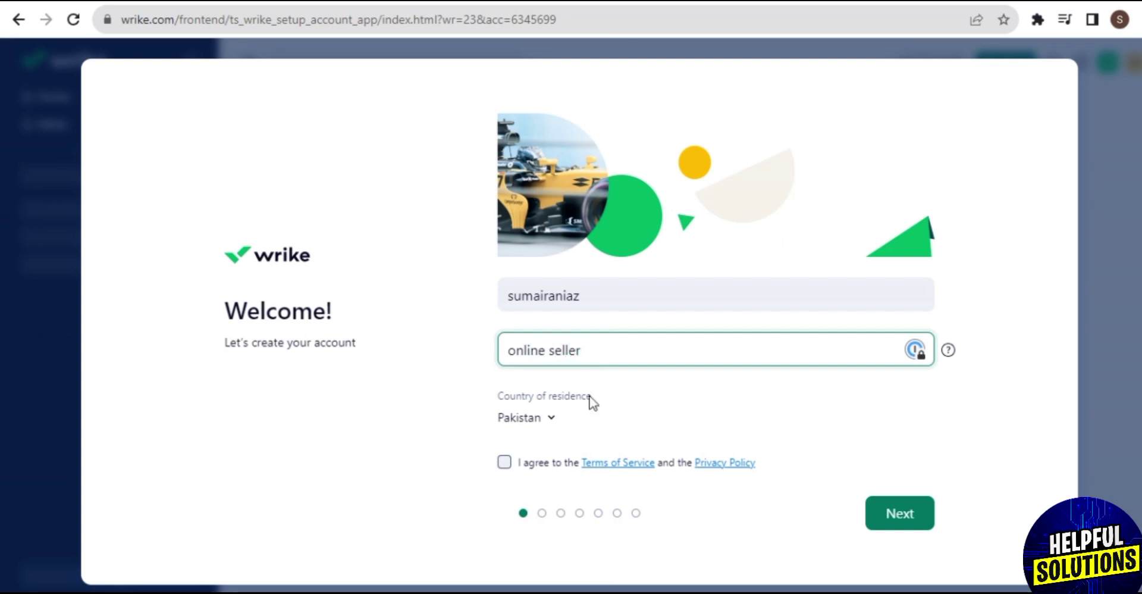
Step: Accept the terms, keep Pakistan as country, and continue
click(503, 462)
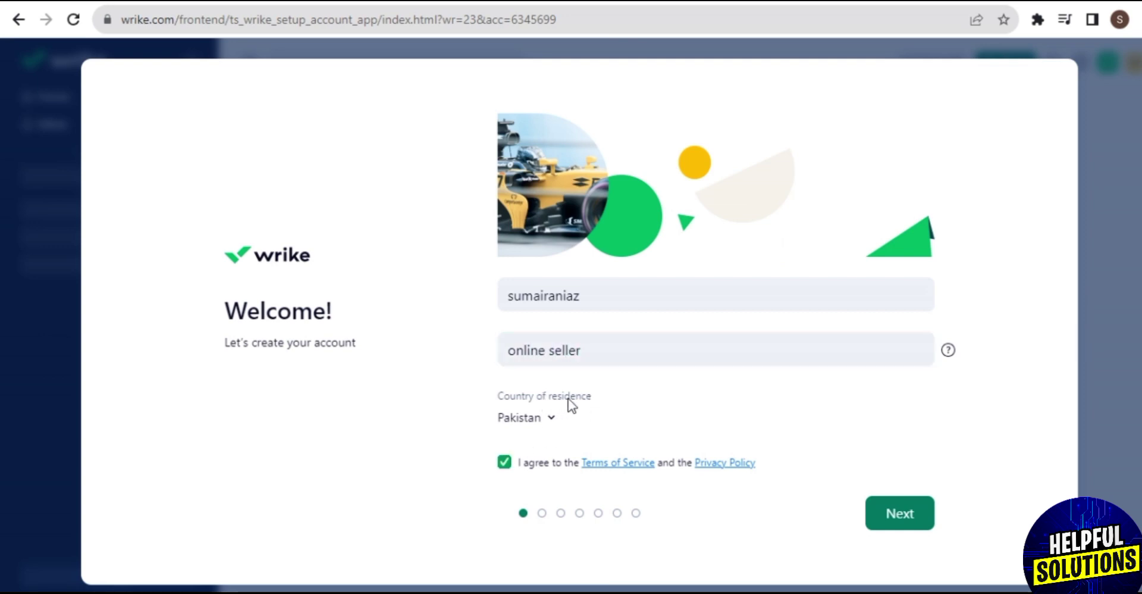
click(546, 418)
click(344, 484)
click(902, 512)
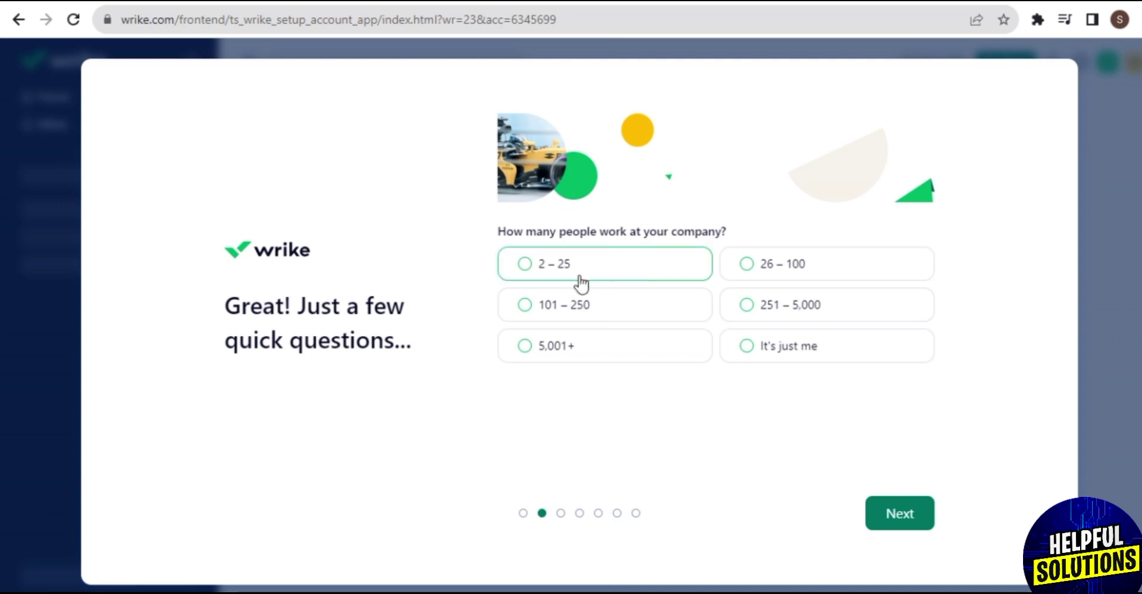
Step: Choose 101–250 as company size and Administrative as the team
click(665, 325)
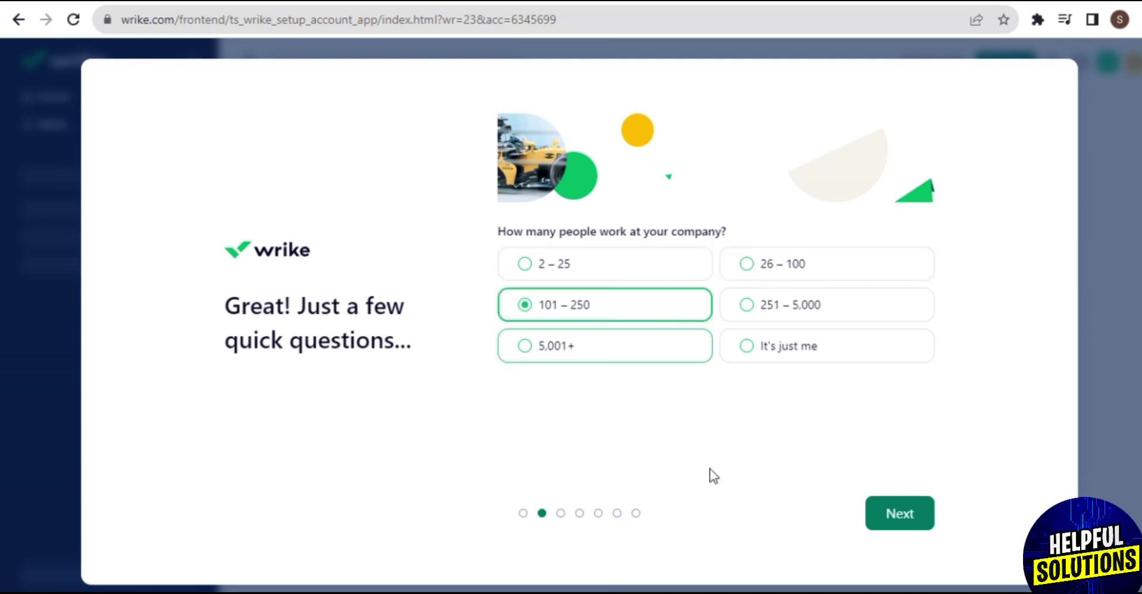
click(928, 525)
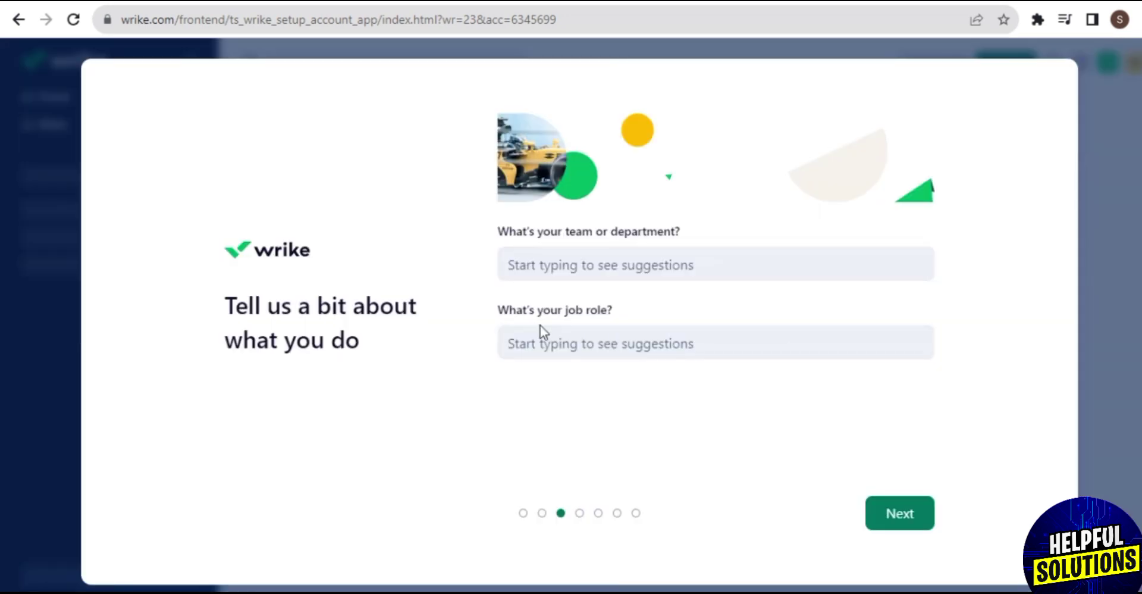
click(663, 258)
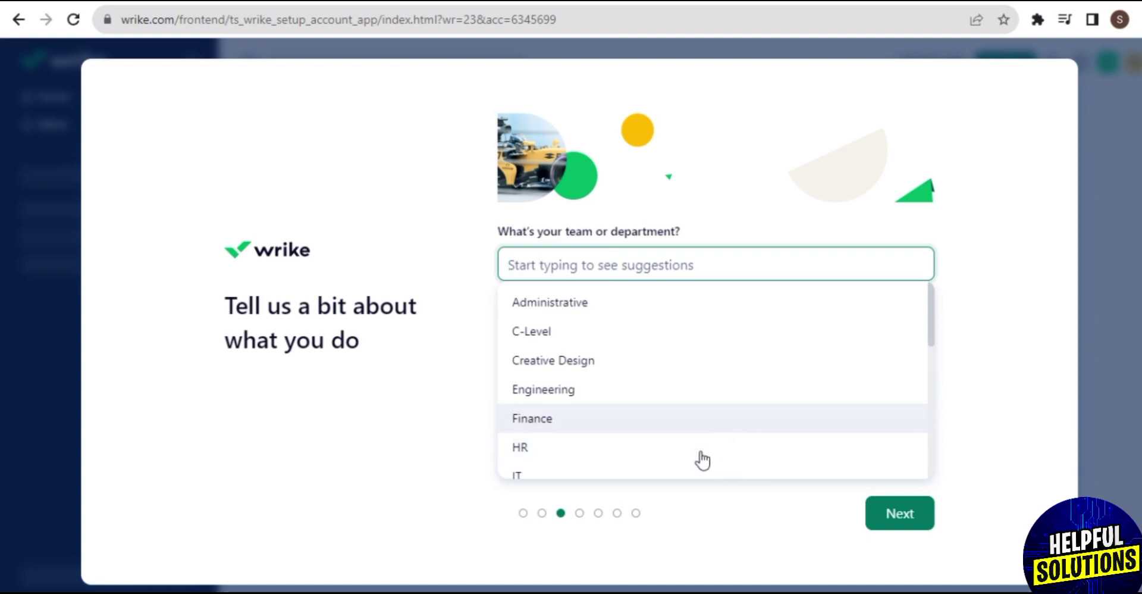
click(676, 320)
Step: Set the job role to Administrator and continue
click(671, 342)
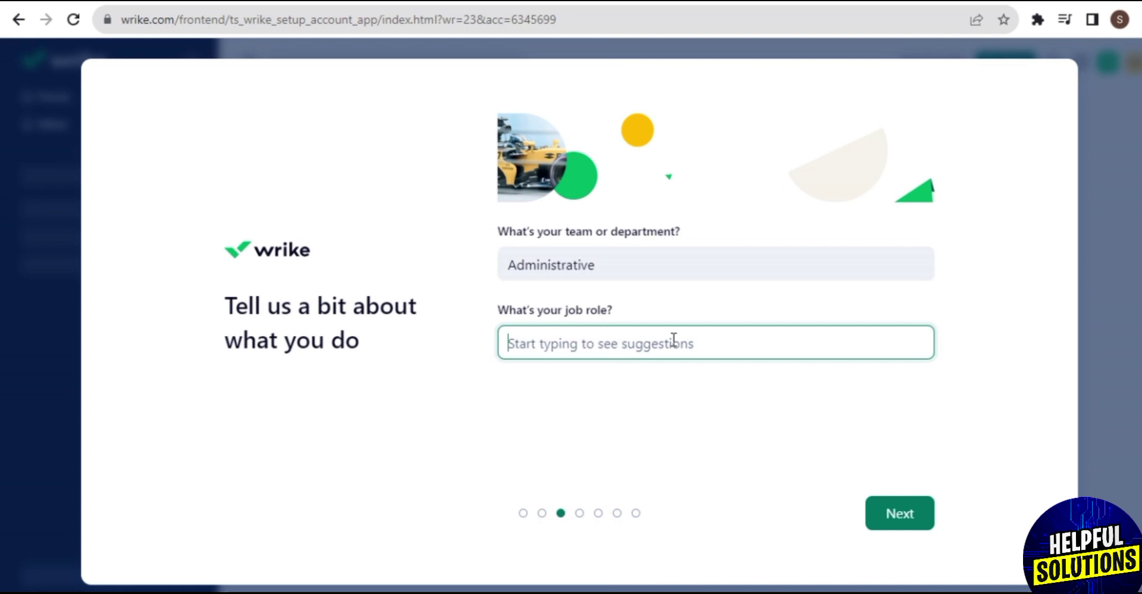
text(ad)
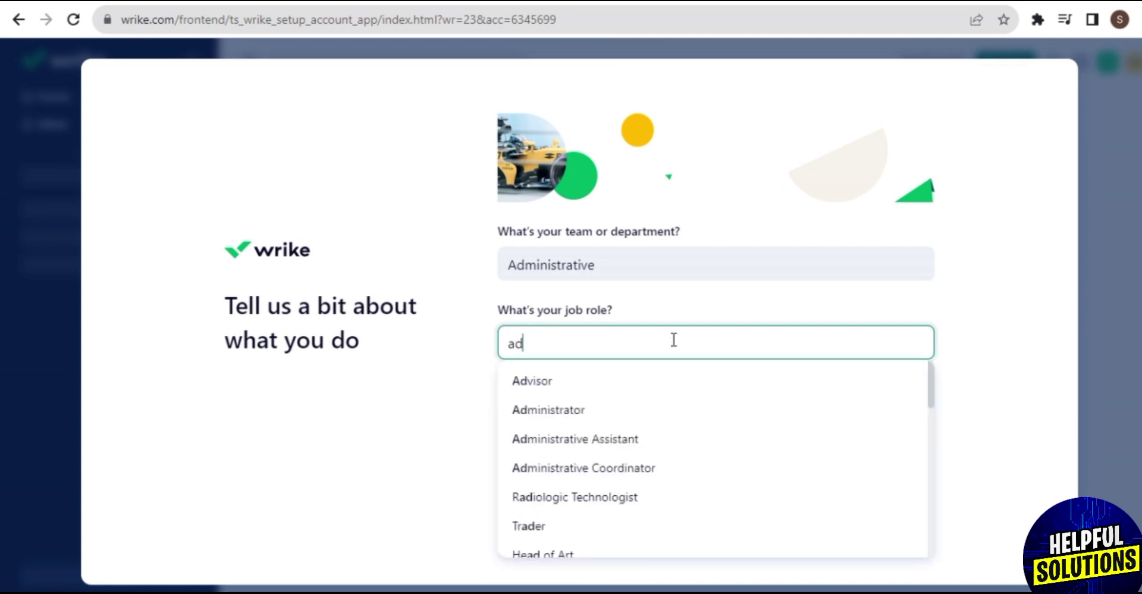
click(640, 419)
click(881, 530)
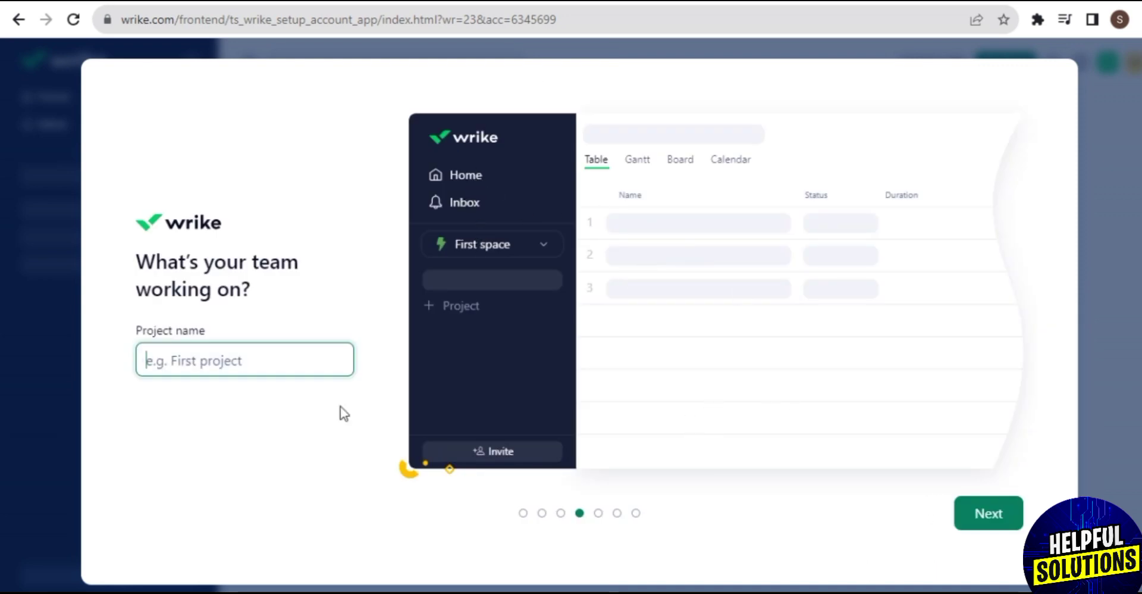
Step: Accept the default First project name, tasks and view, then skip inviting teammates
click(976, 526)
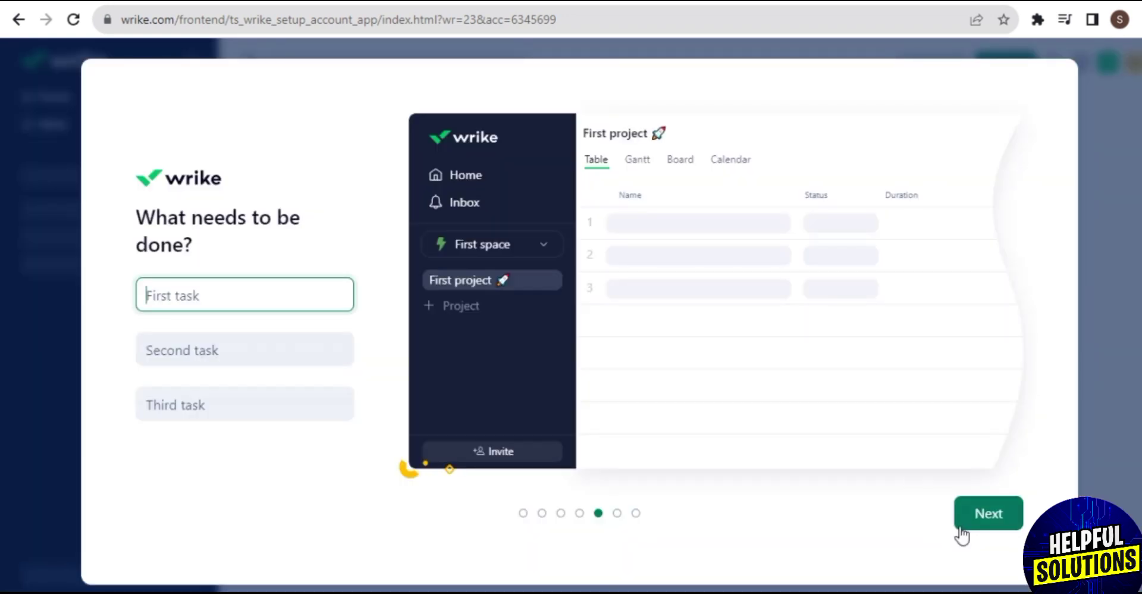
click(962, 532)
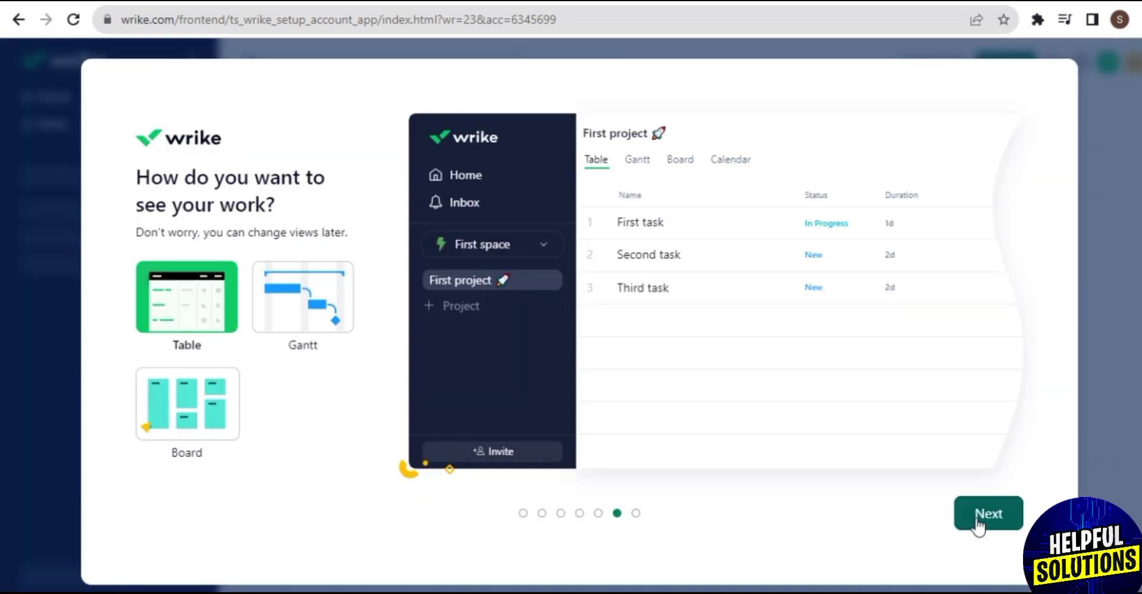
click(980, 524)
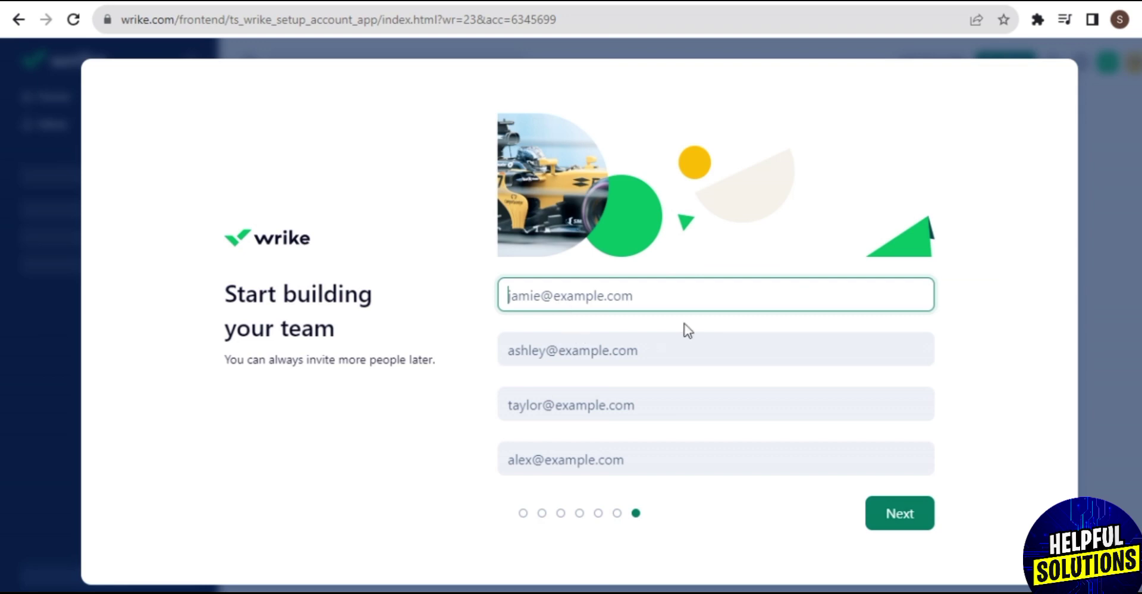
click(912, 506)
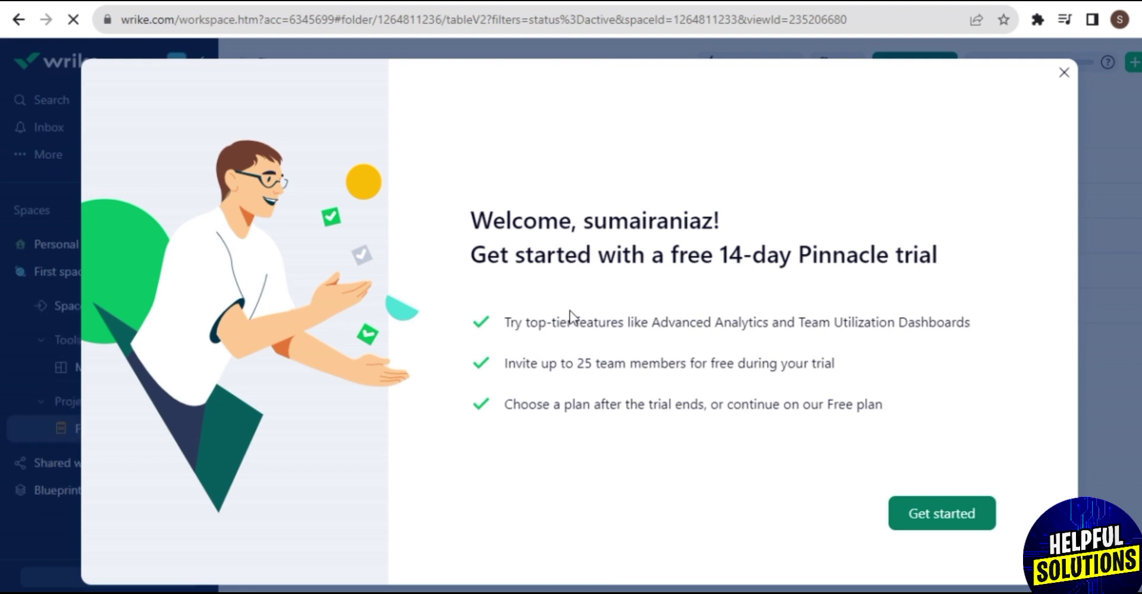
Step: Dismiss the welcome screen and browse the empty Personal space table
click(925, 515)
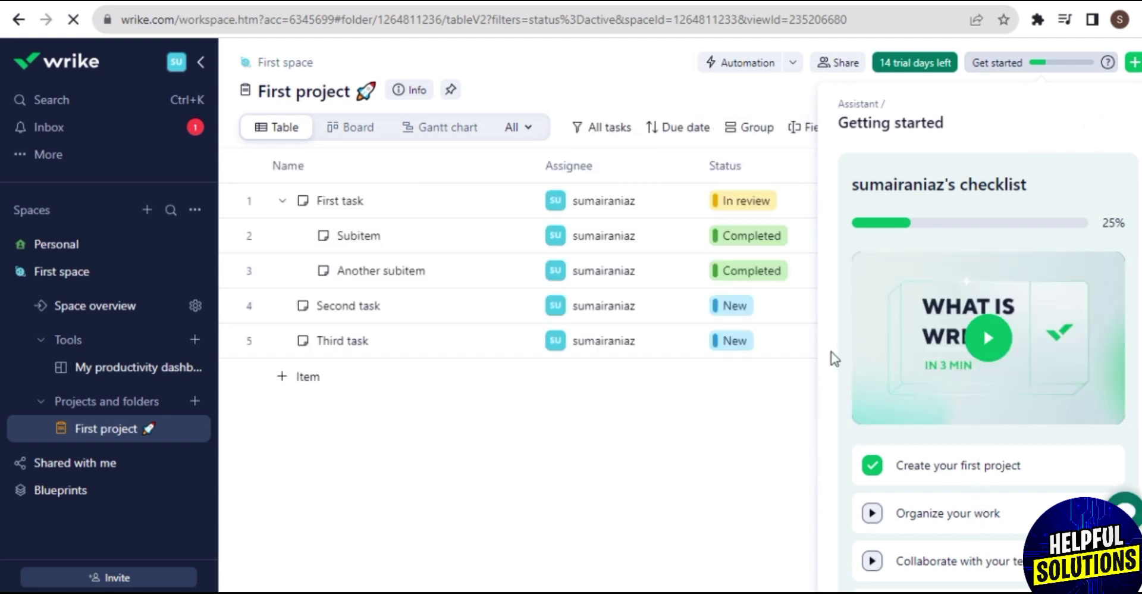
key(ctrl+a)
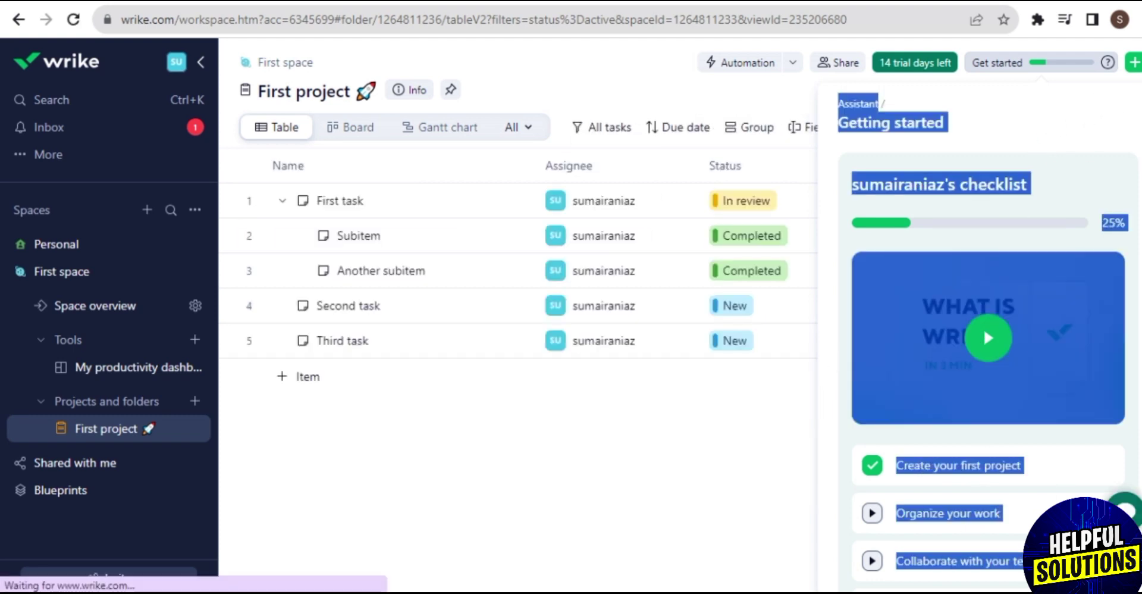
click(718, 580)
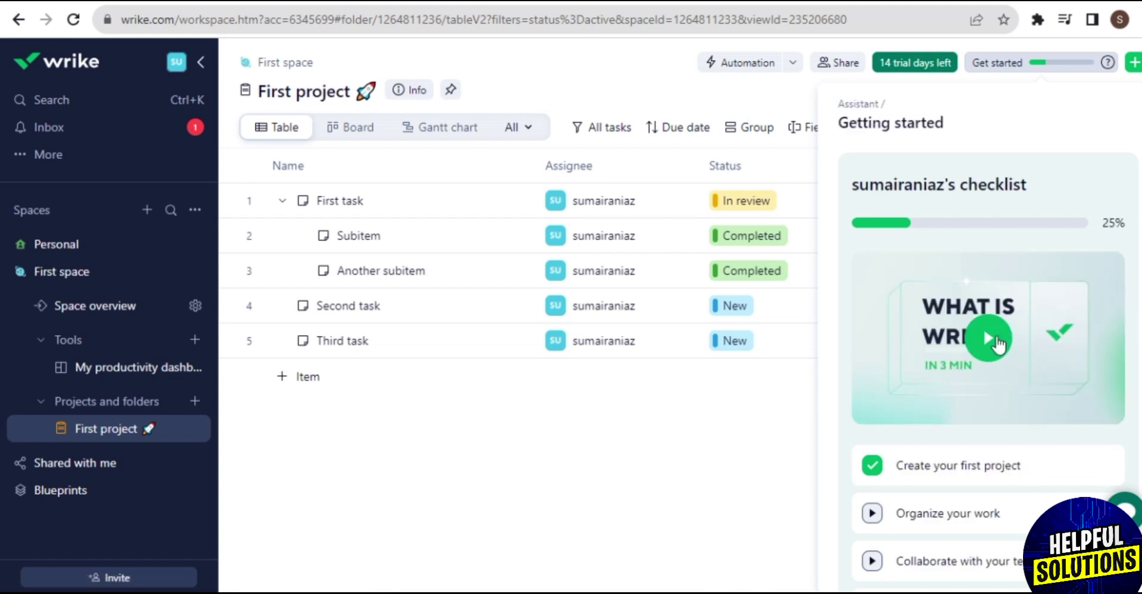
scroll(983, 372, down, 5)
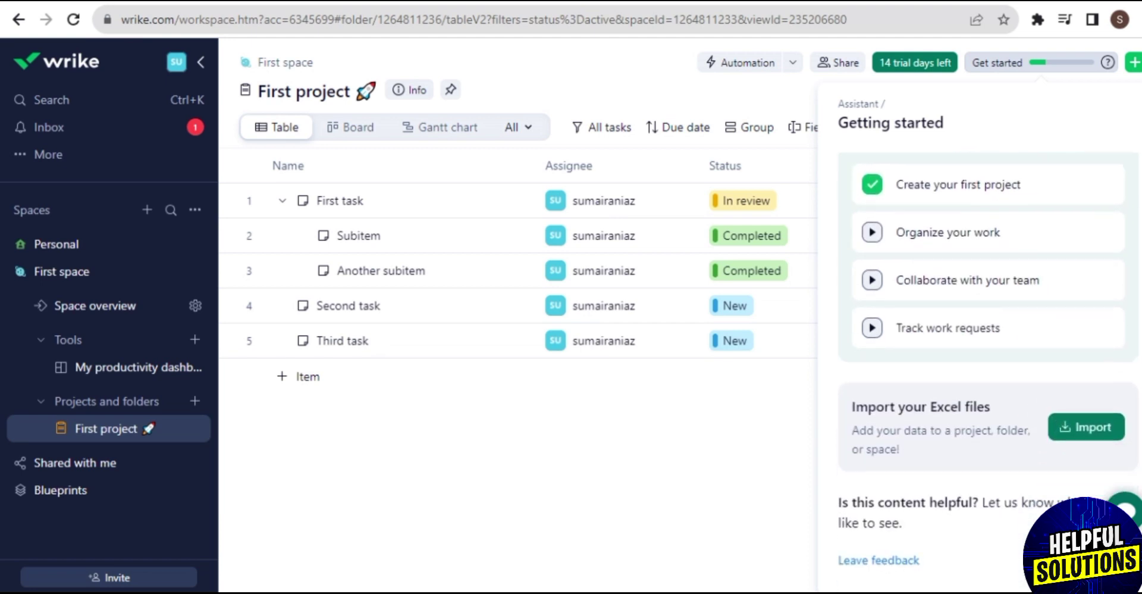
scroll(988, 298, up, 2)
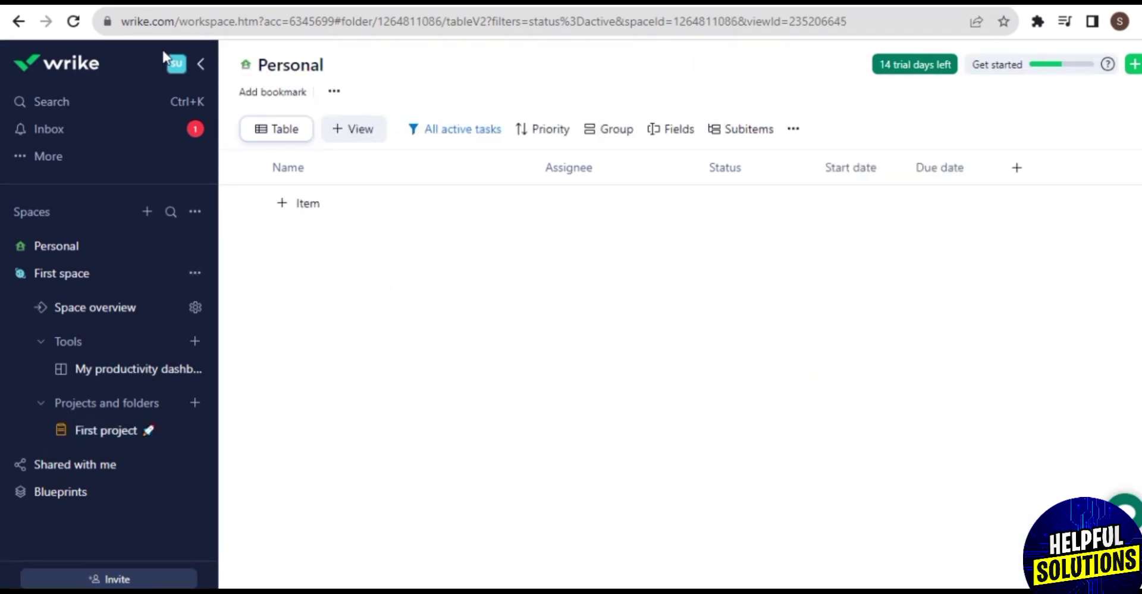
Step: Look at Search, Inbox and the More sections without using them
click(131, 104)
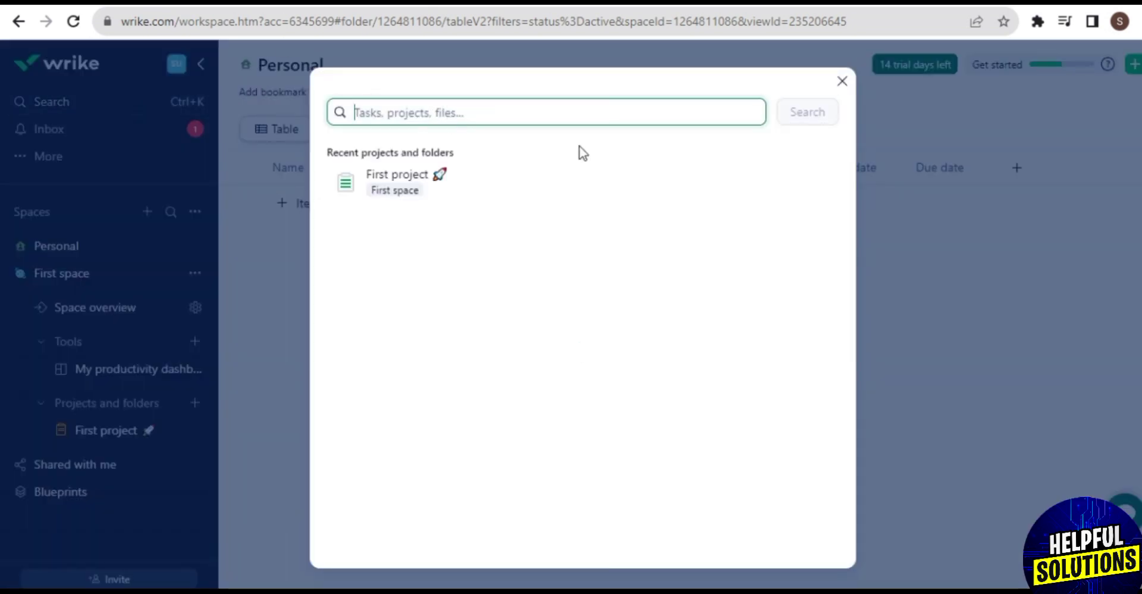
click(842, 81)
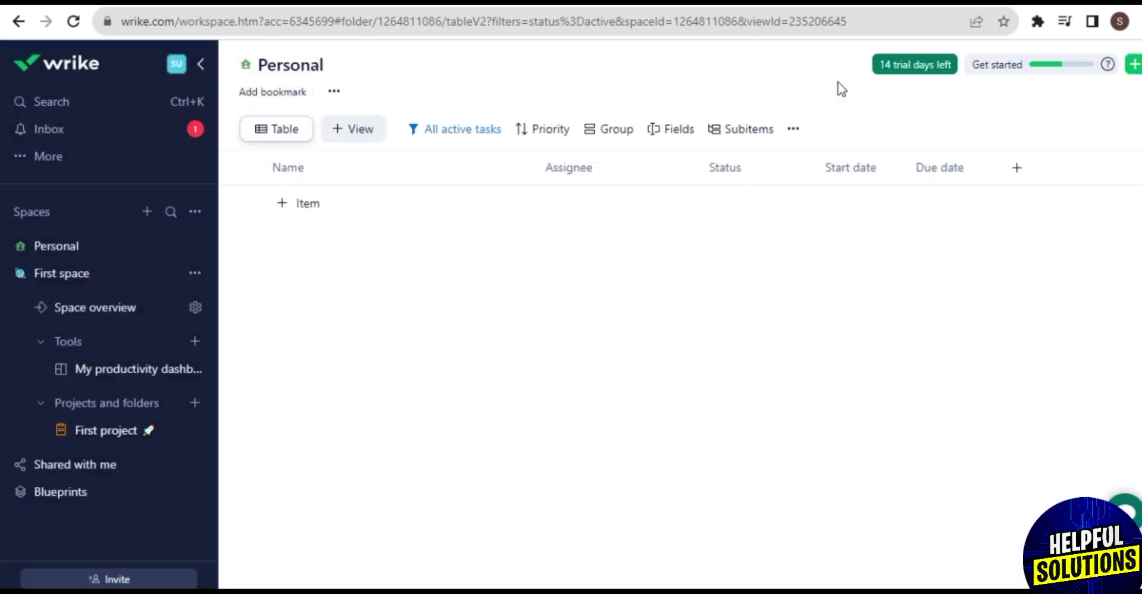
click(117, 129)
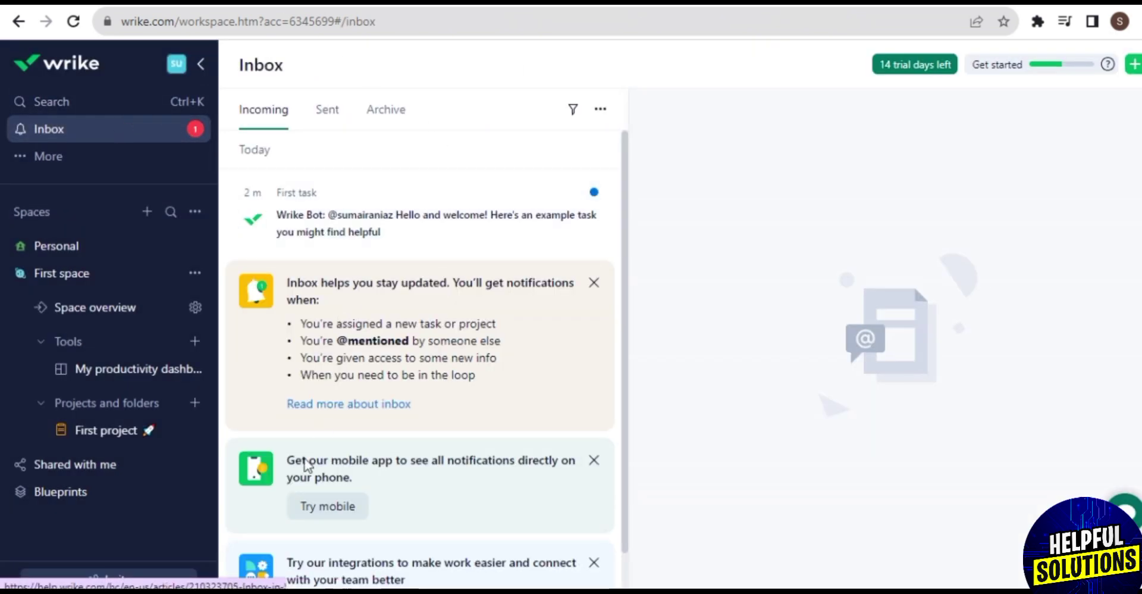
click(159, 165)
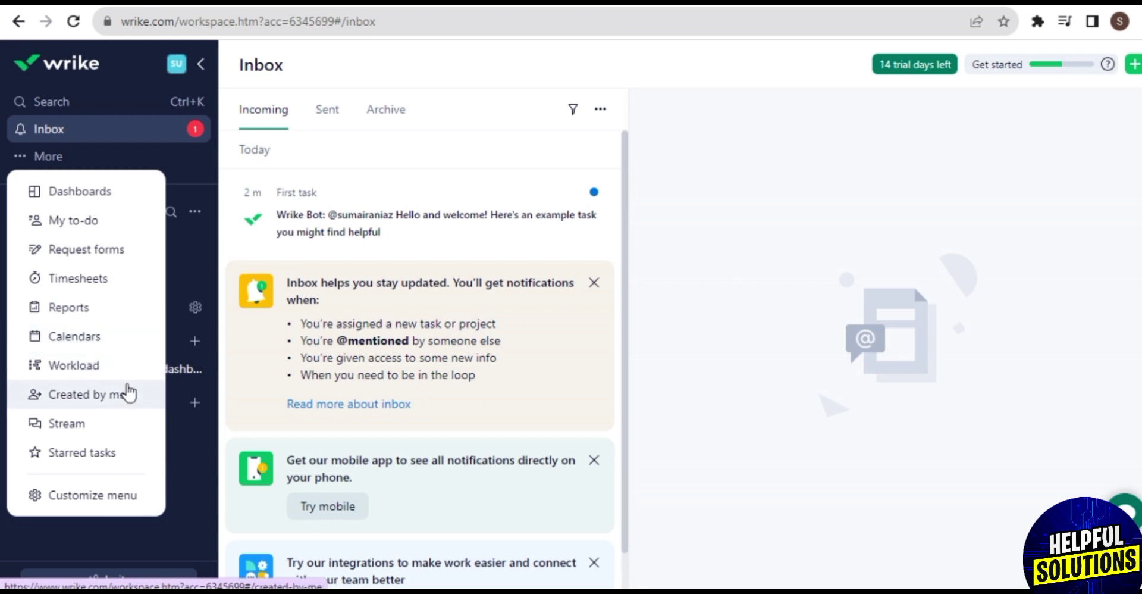
click(655, 198)
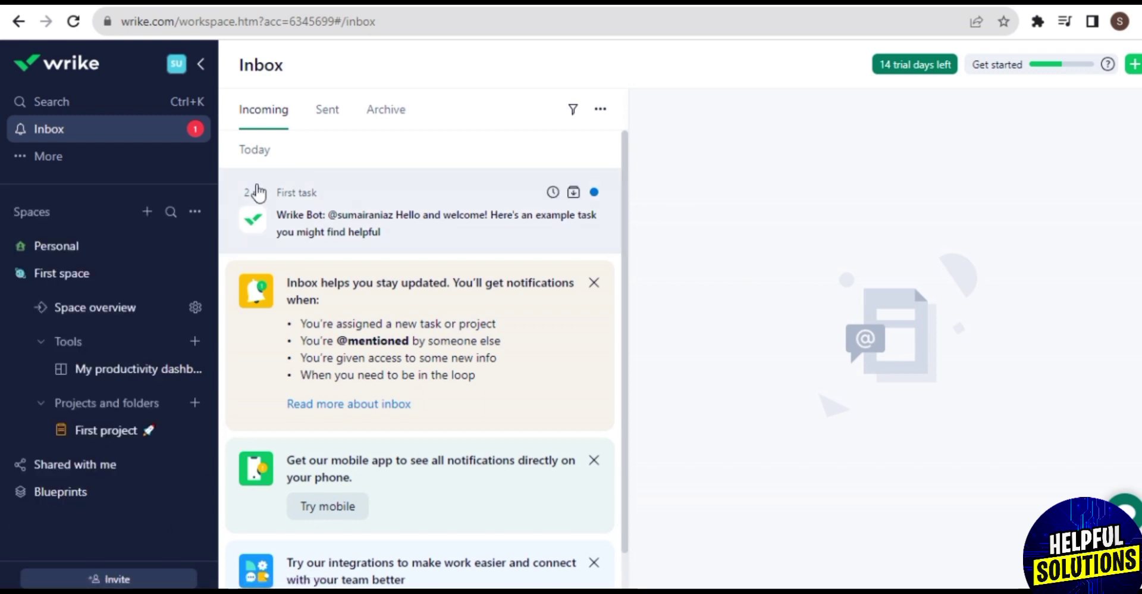
Step: Expand First space and show its Space overview table
click(127, 250)
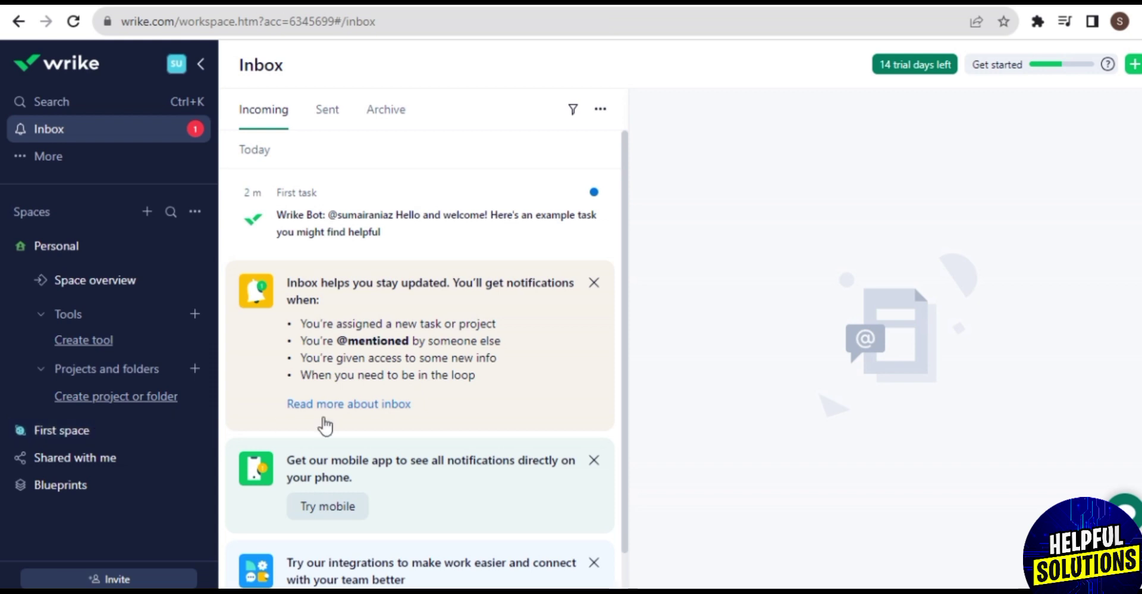
click(95, 246)
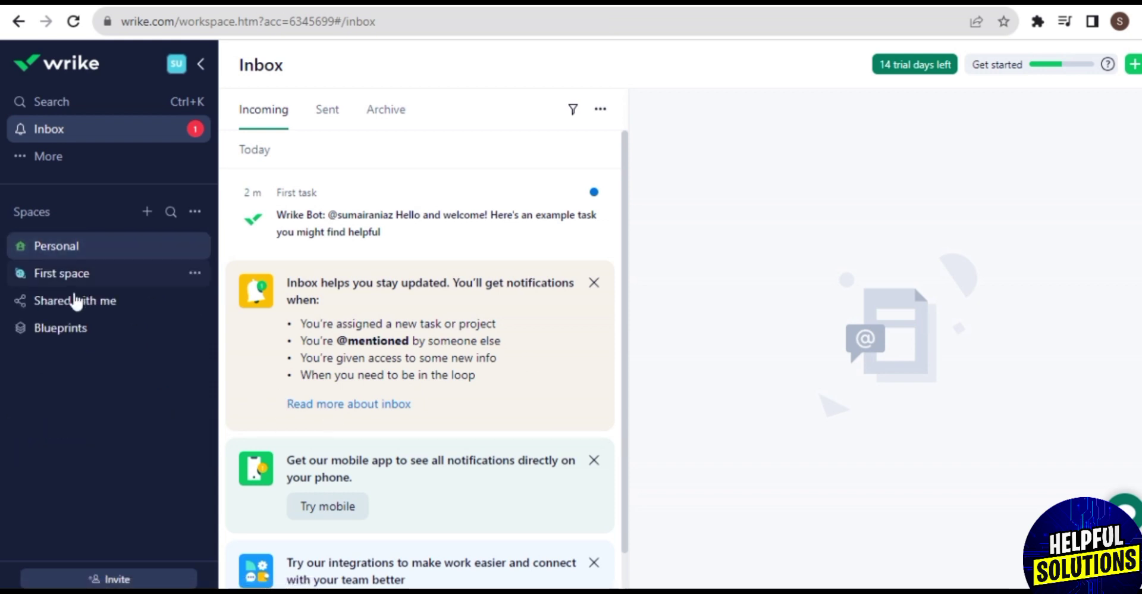
click(86, 278)
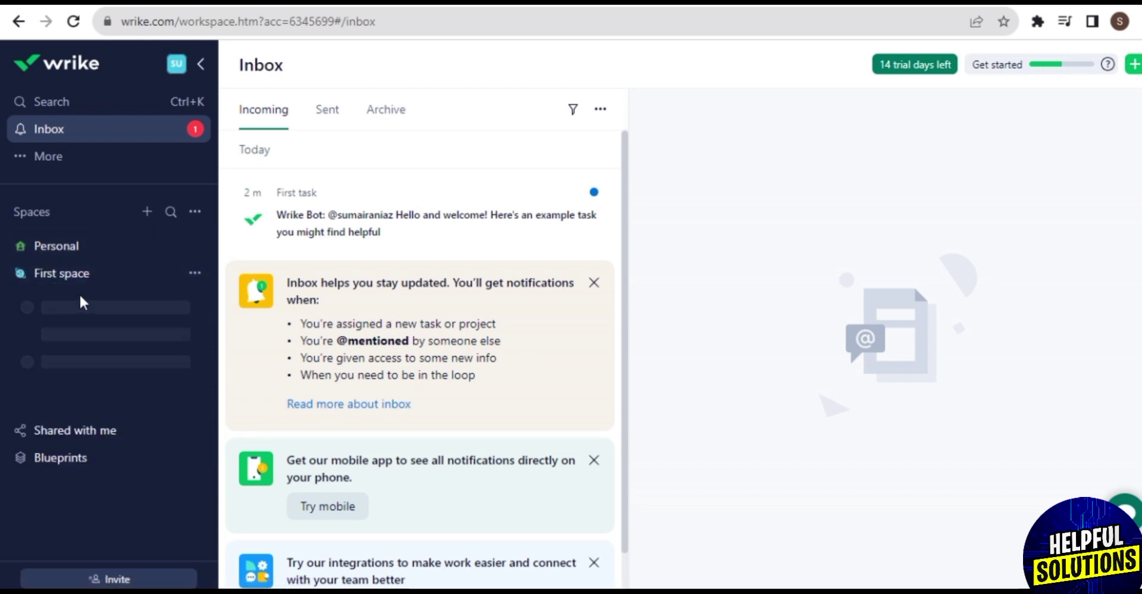
click(117, 315)
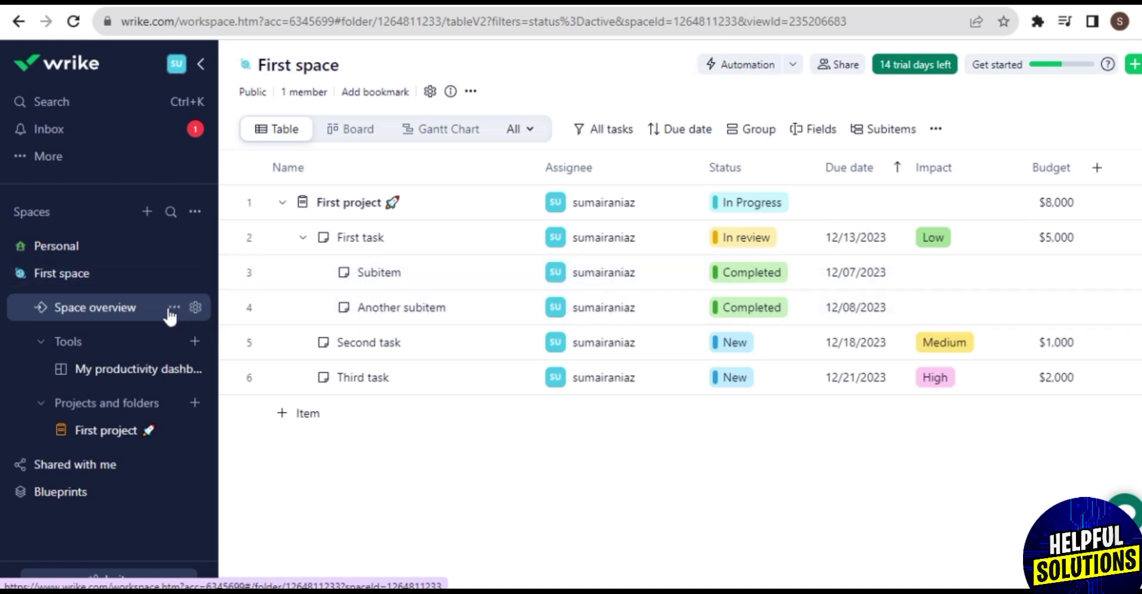
Step: Collapse the Tools and Projects and folders lists under First space
click(148, 347)
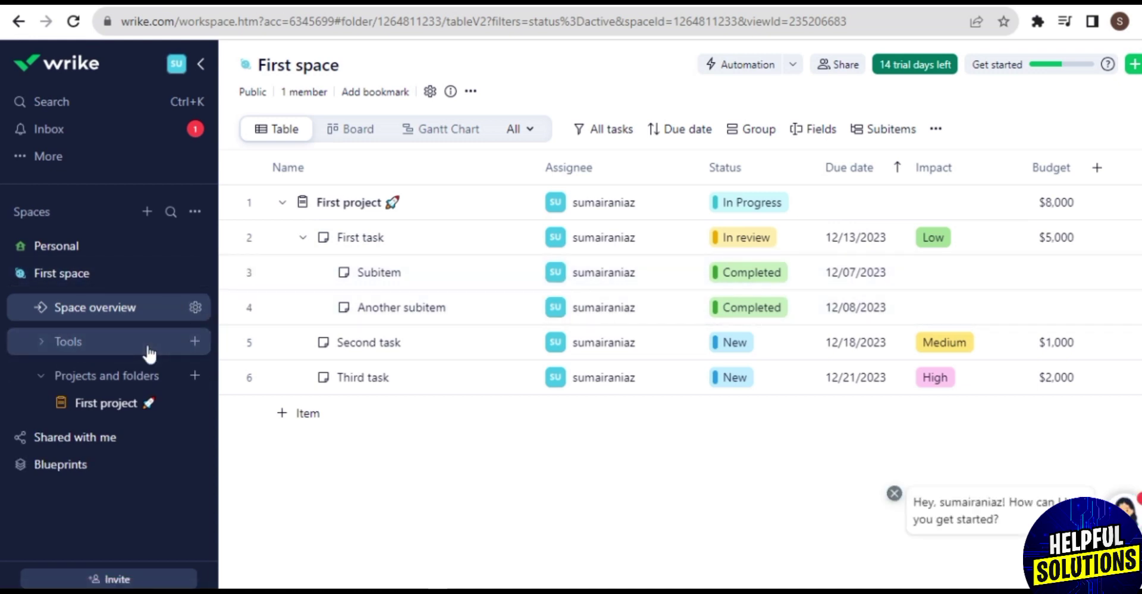
click(194, 342)
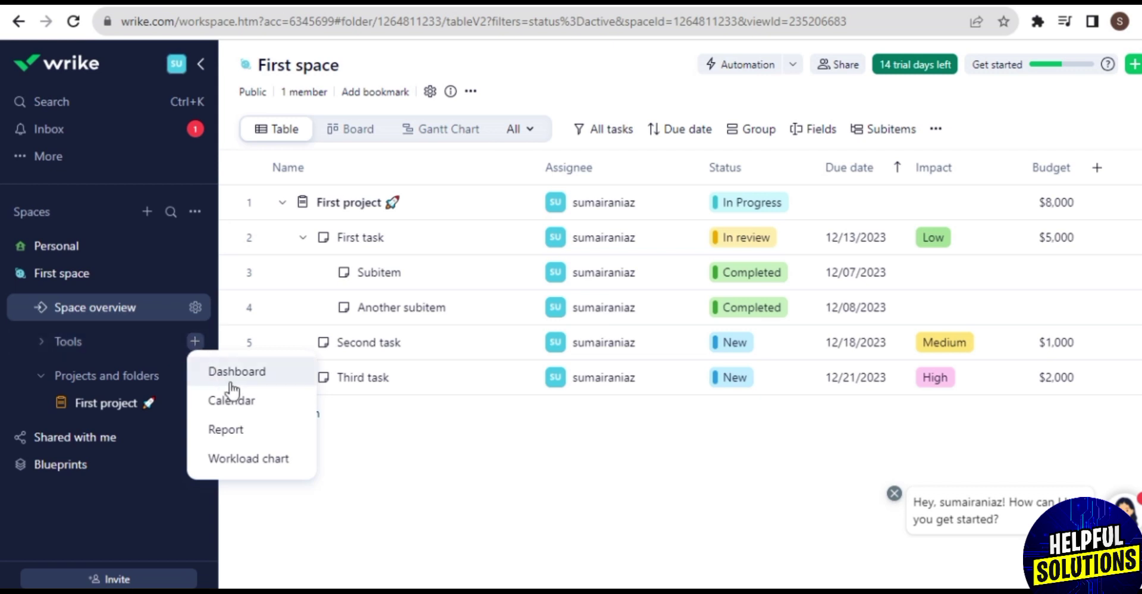
click(305, 488)
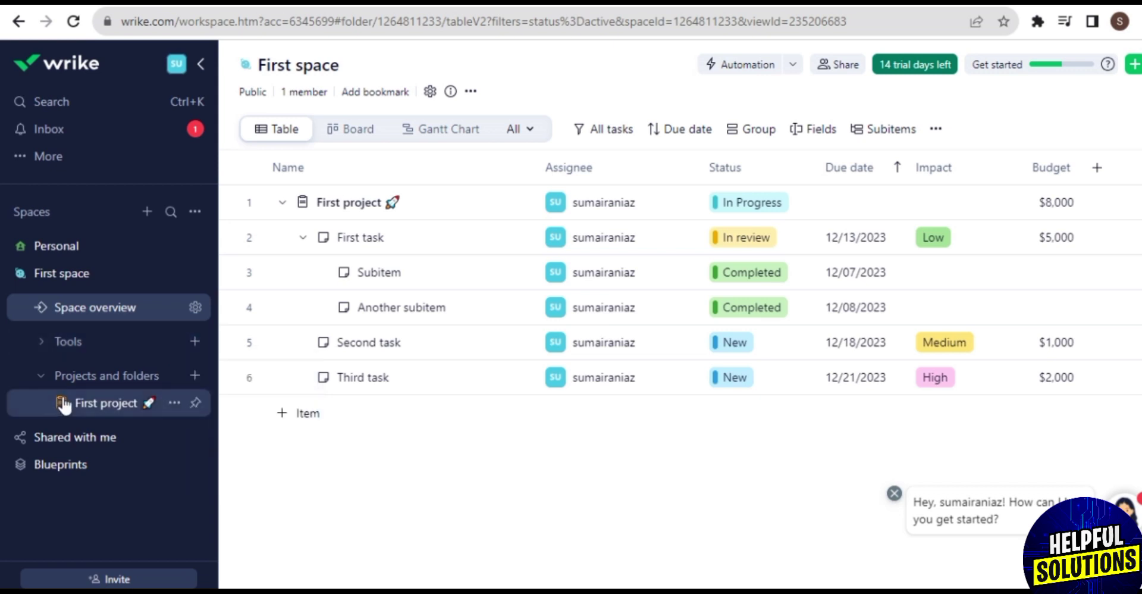
click(96, 377)
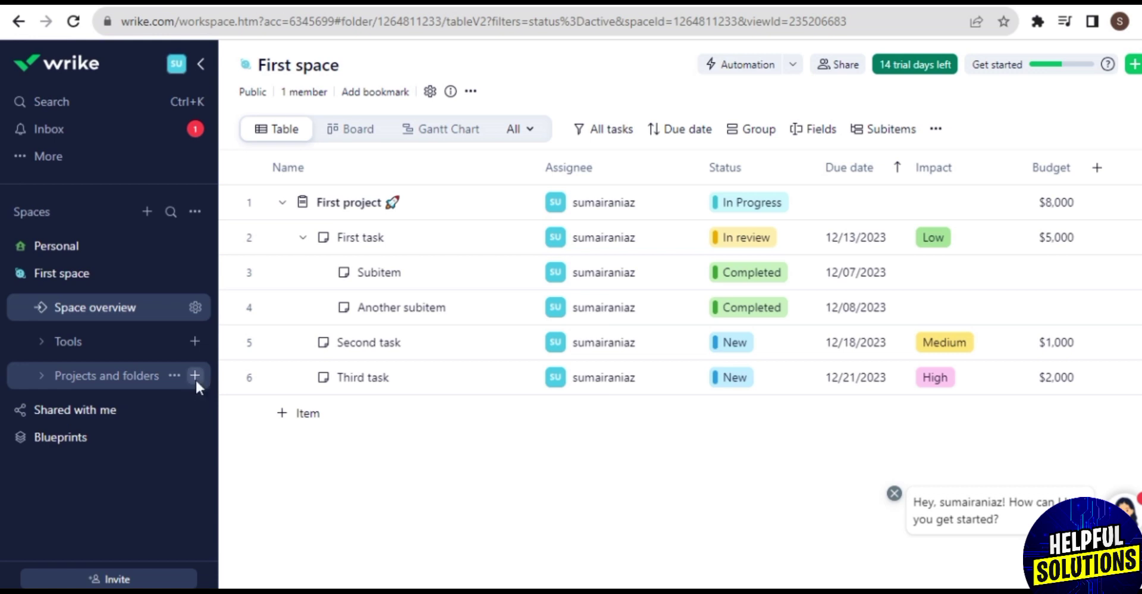
Step: Start a new First space project, then cancel the form
click(195, 376)
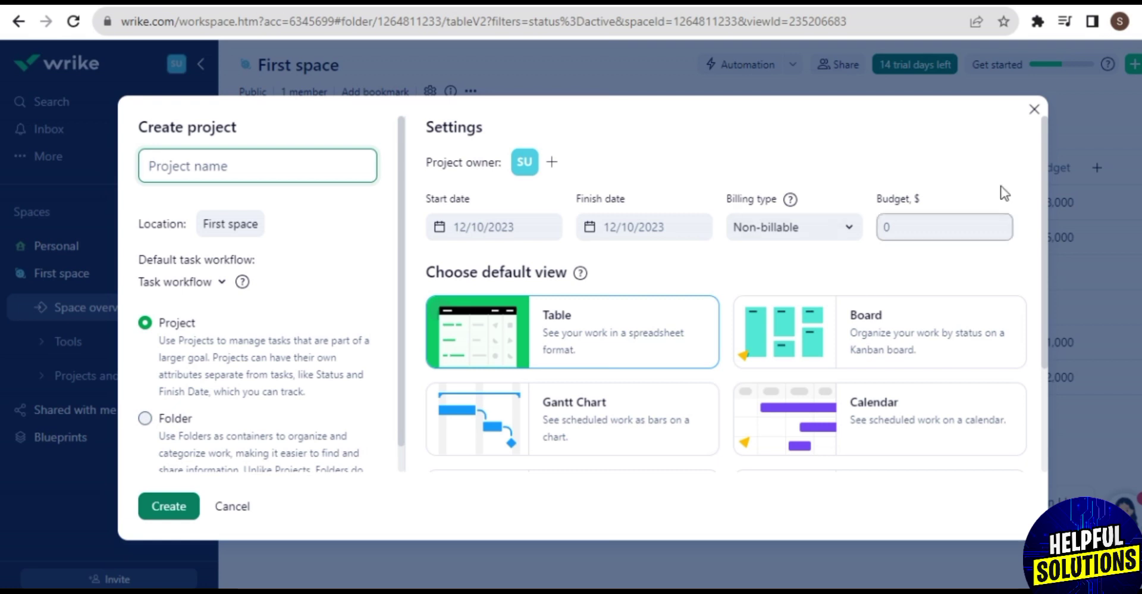
drag(1044, 267, 1062, 337)
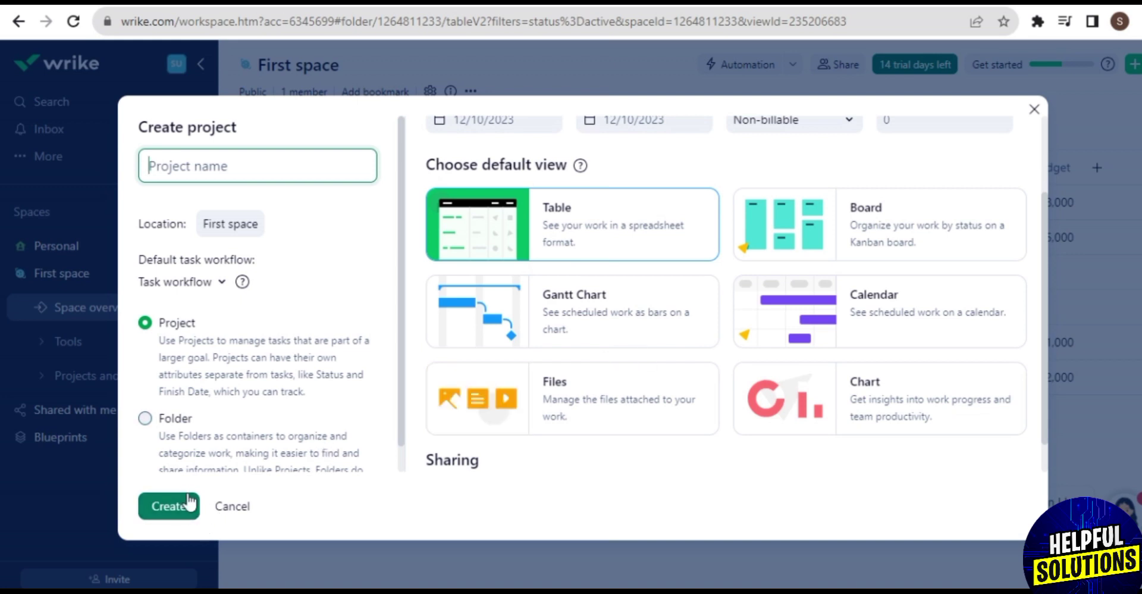
click(1032, 113)
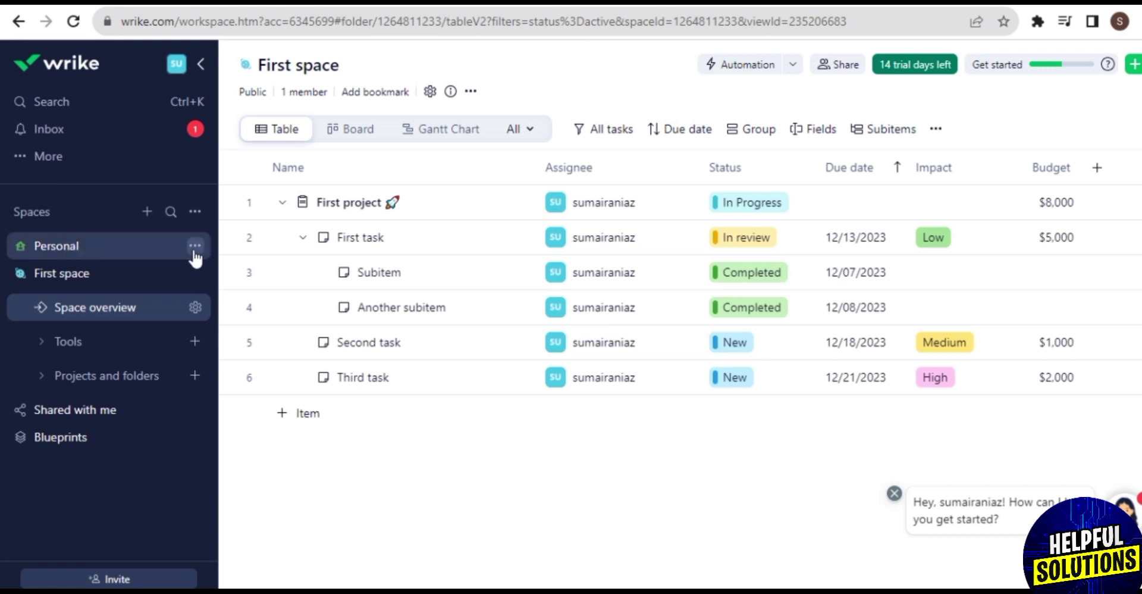
Step: Expand Personal and show its Space overview
click(194, 252)
click(140, 250)
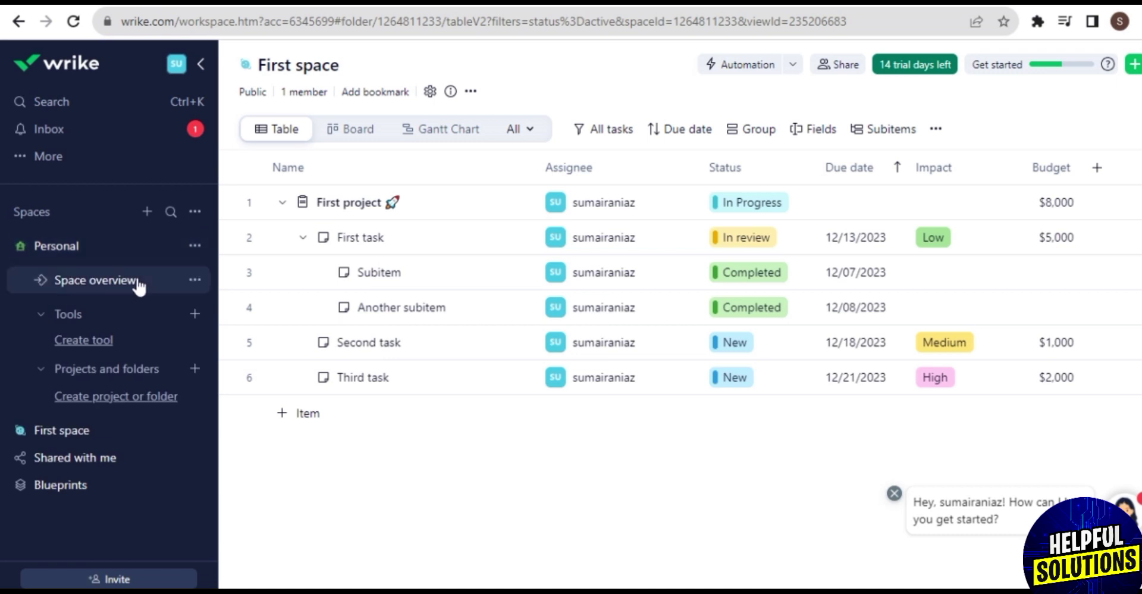
click(138, 284)
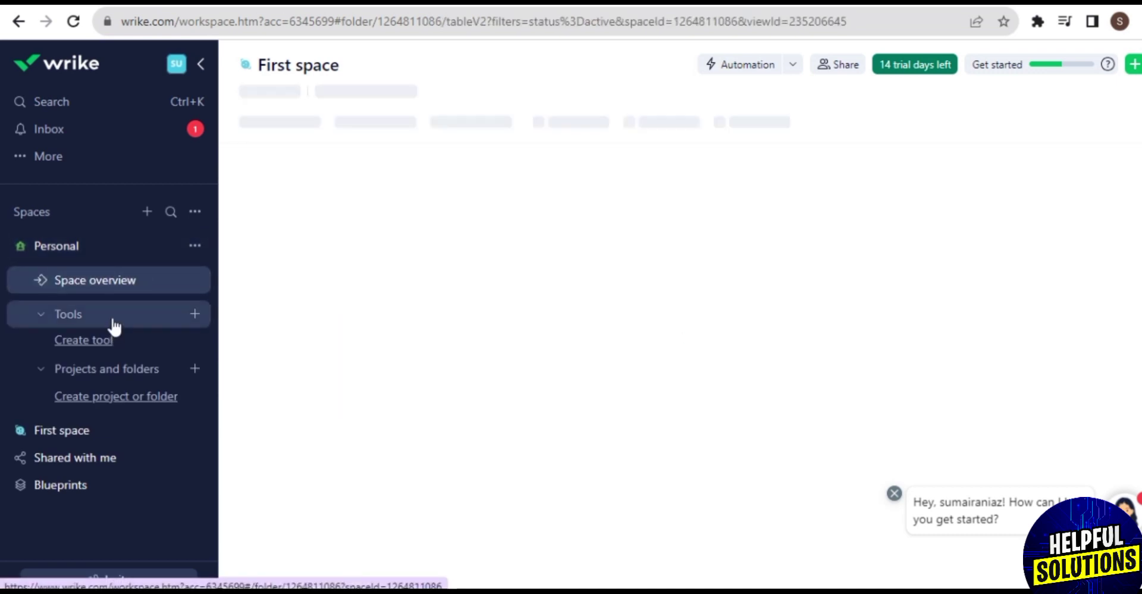
Step: Go to Dashboards under More and dismiss the chat greeting
click(60, 157)
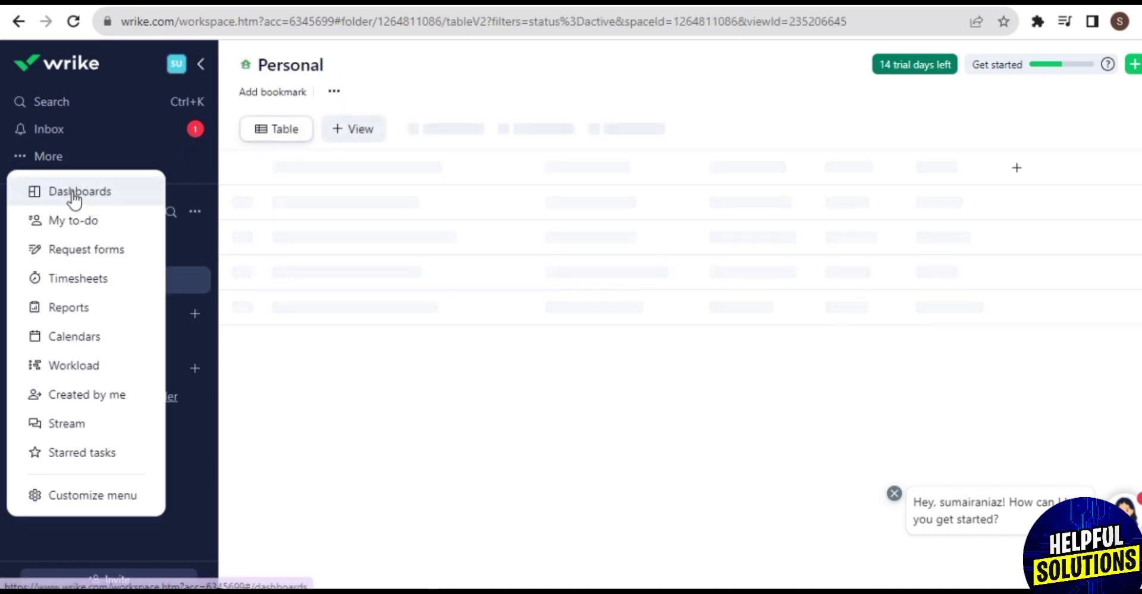
click(72, 193)
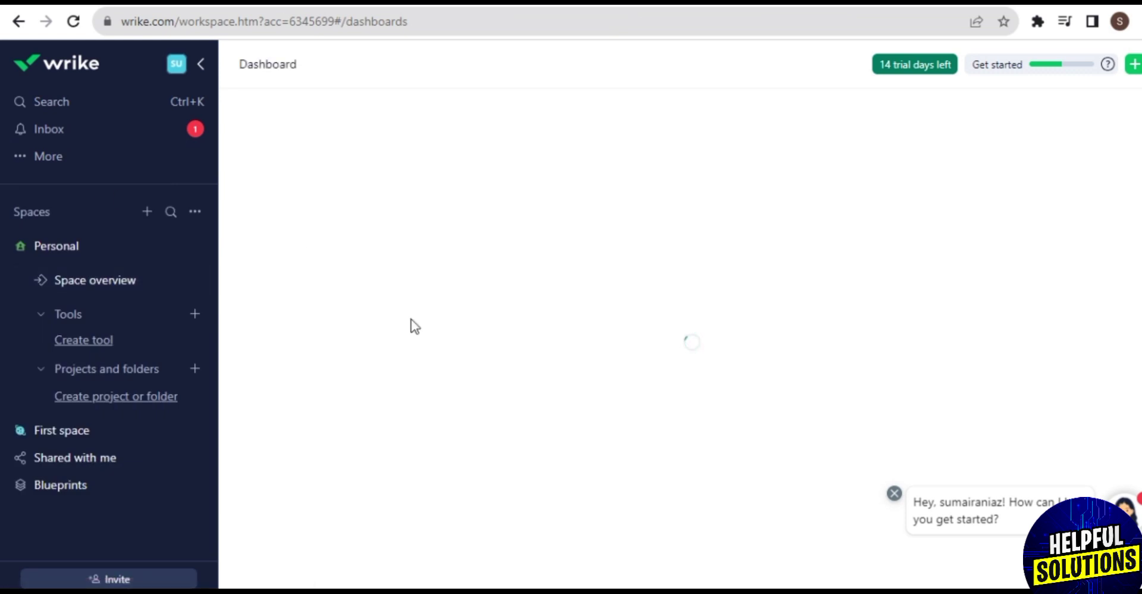
click(894, 494)
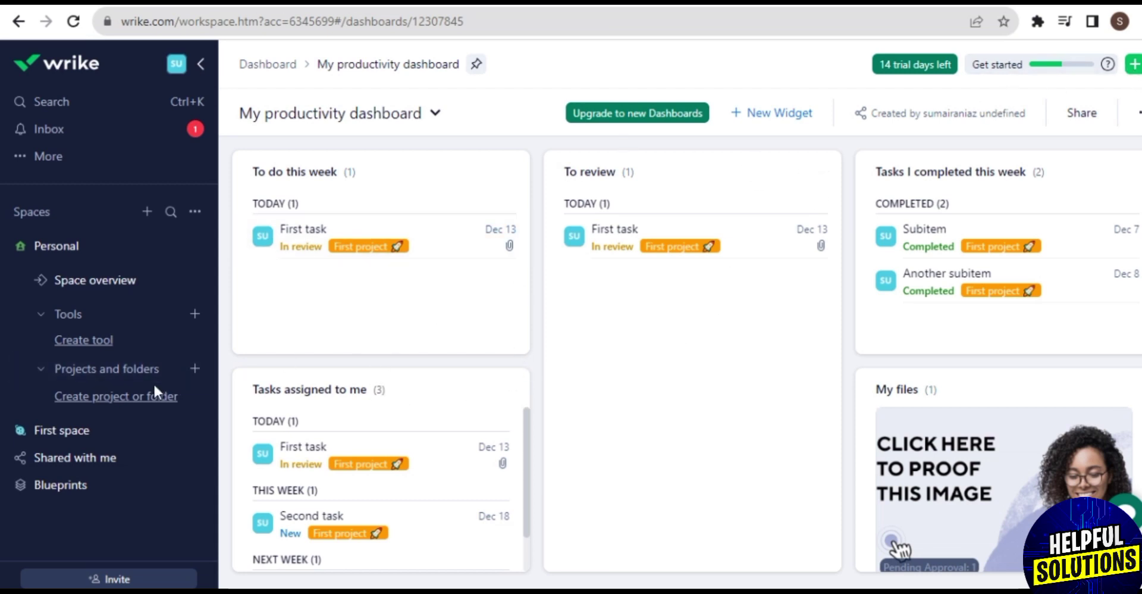
Step: Create project 'online work' from the green + menu with Calendar as default view
click(1135, 67)
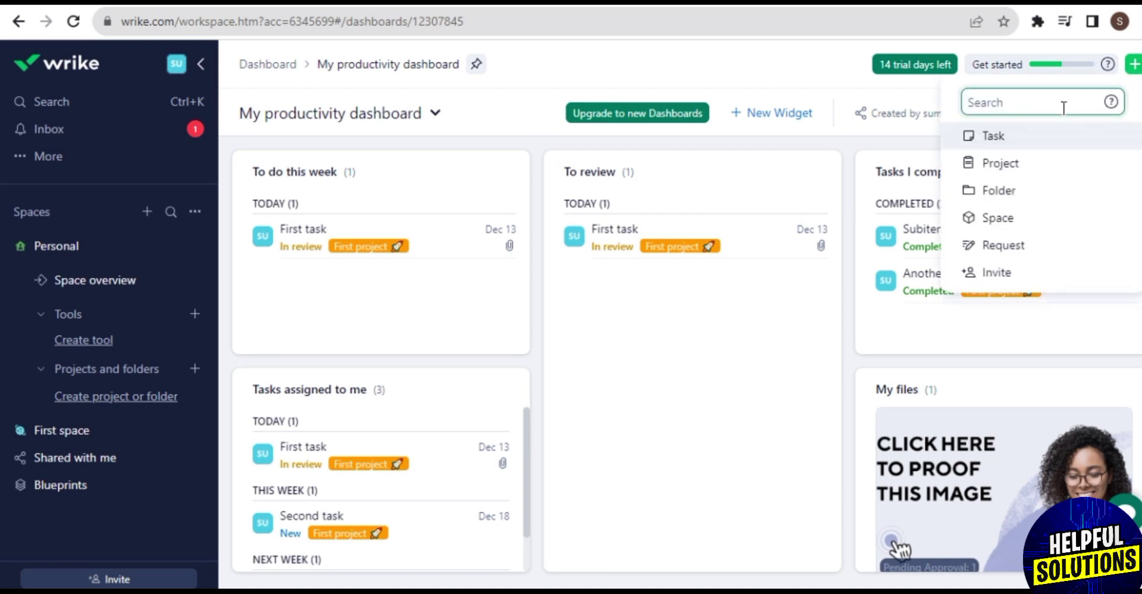
click(1024, 160)
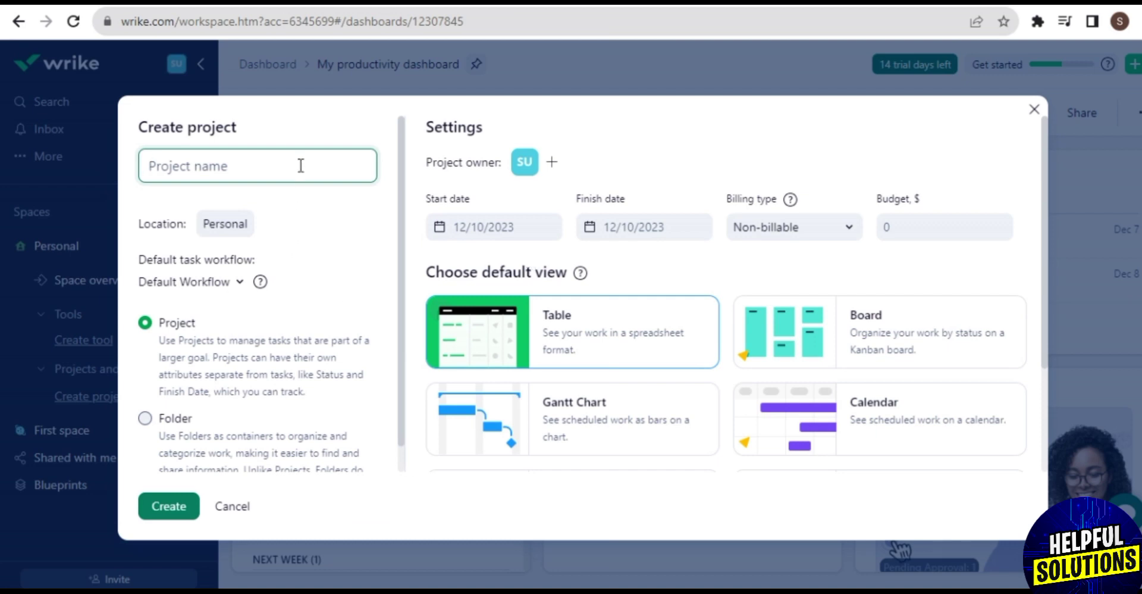
text(online work)
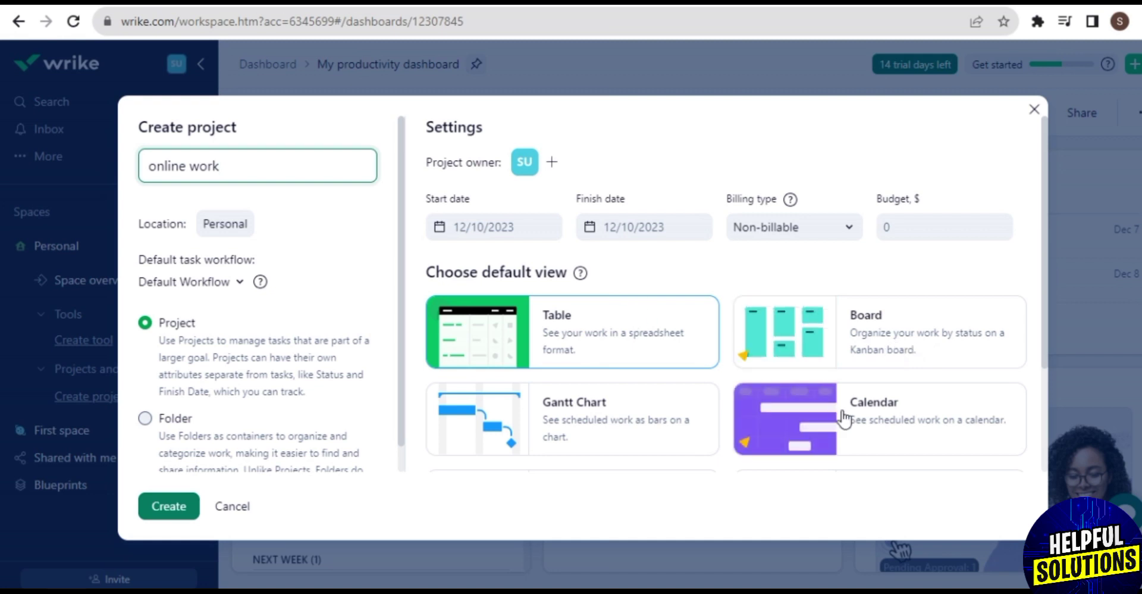
click(869, 416)
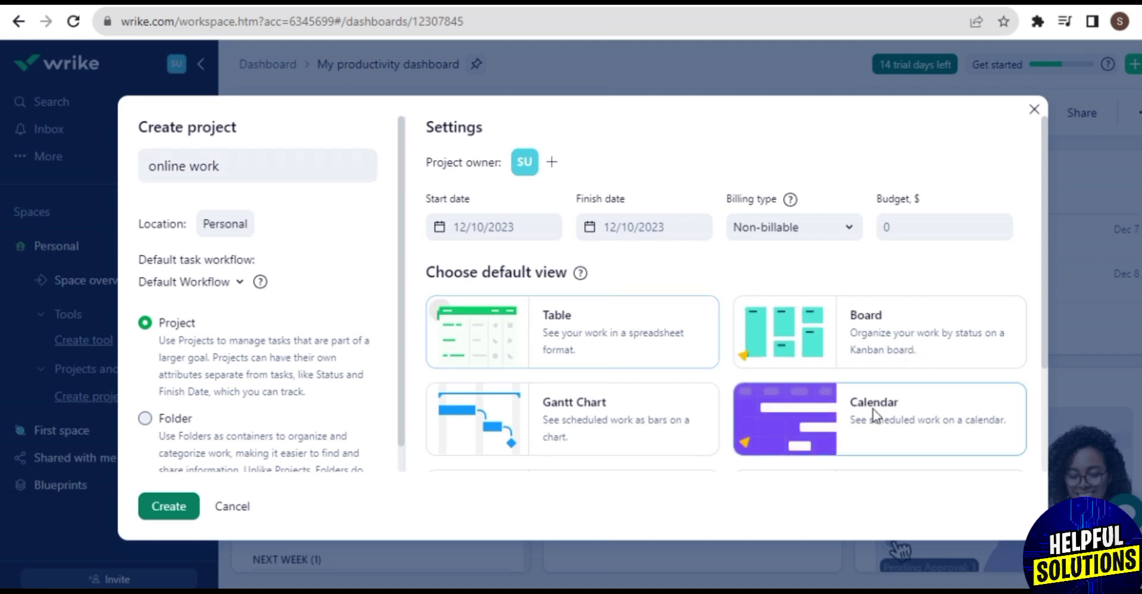
click(177, 499)
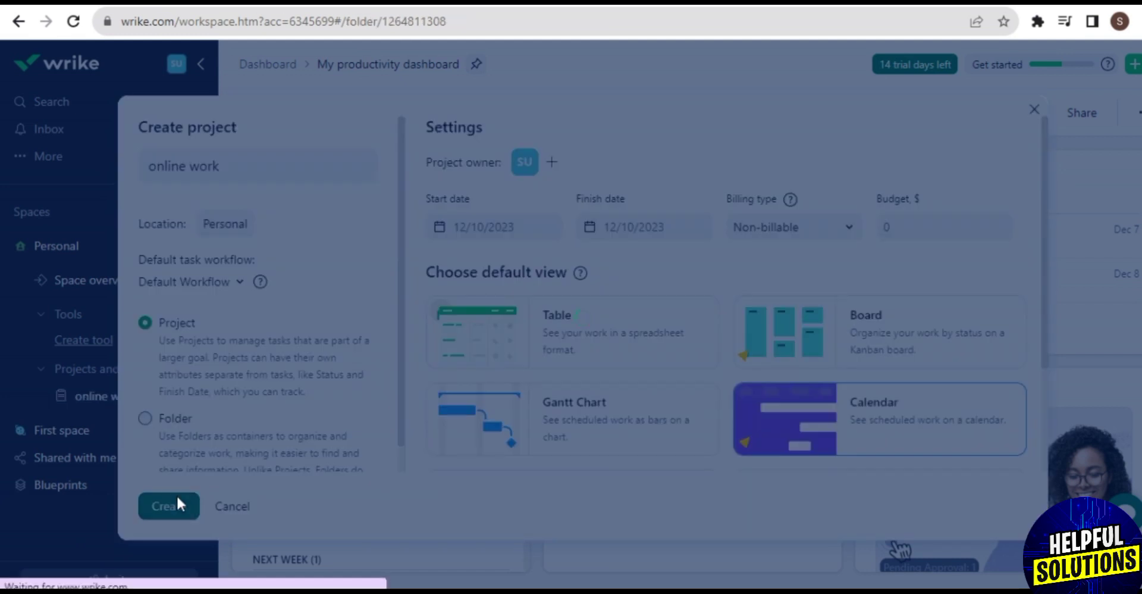